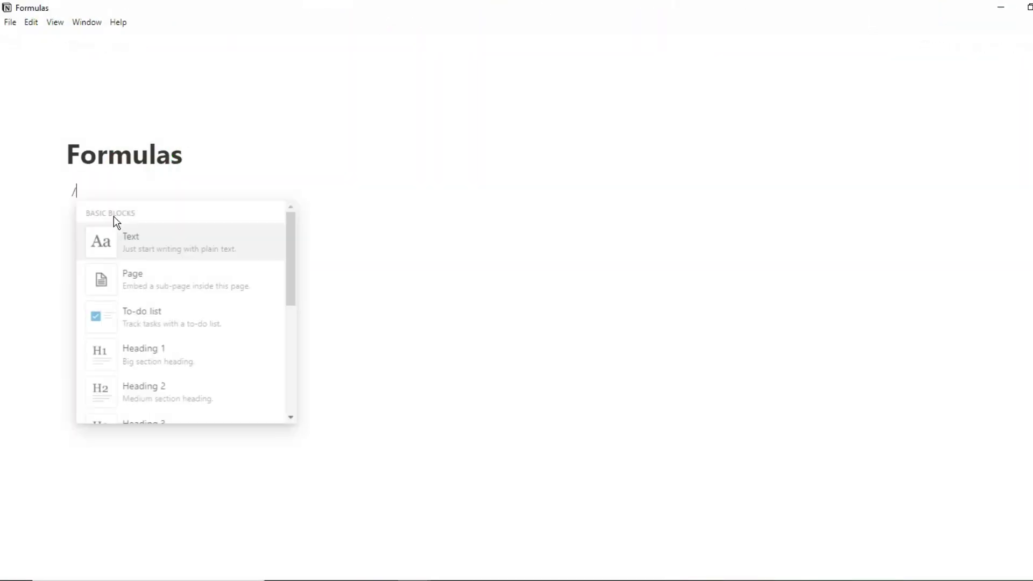
# Step: Insert an inline table on the page with /table and narrow its Name column
pyautogui.write('table')
pyautogui.press('Return')
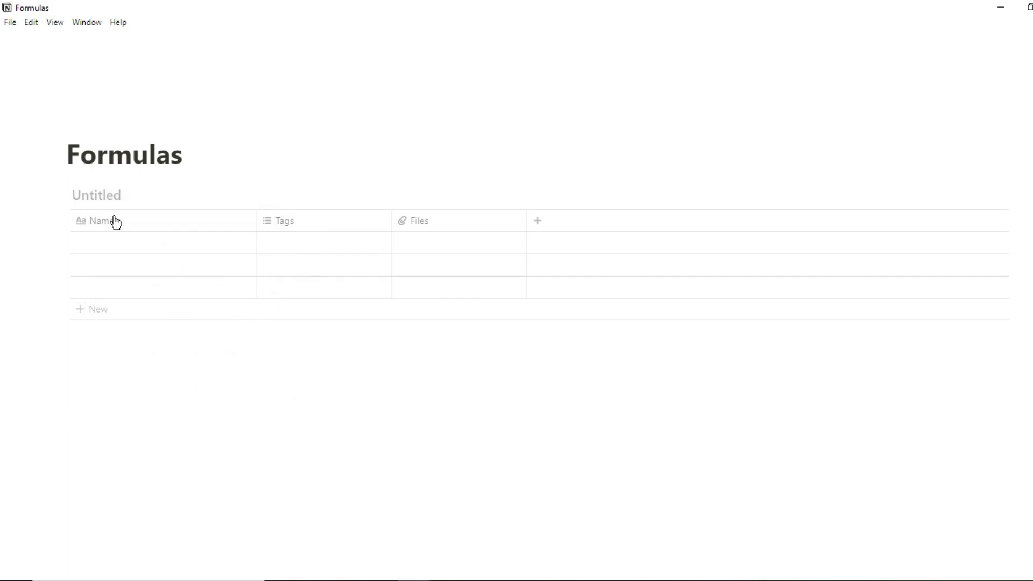
pyautogui.moveTo(255, 221); pyautogui.dragTo(120, 221)
# Step: Change the Tags column's property type to Select
pyautogui.click(193, 222)
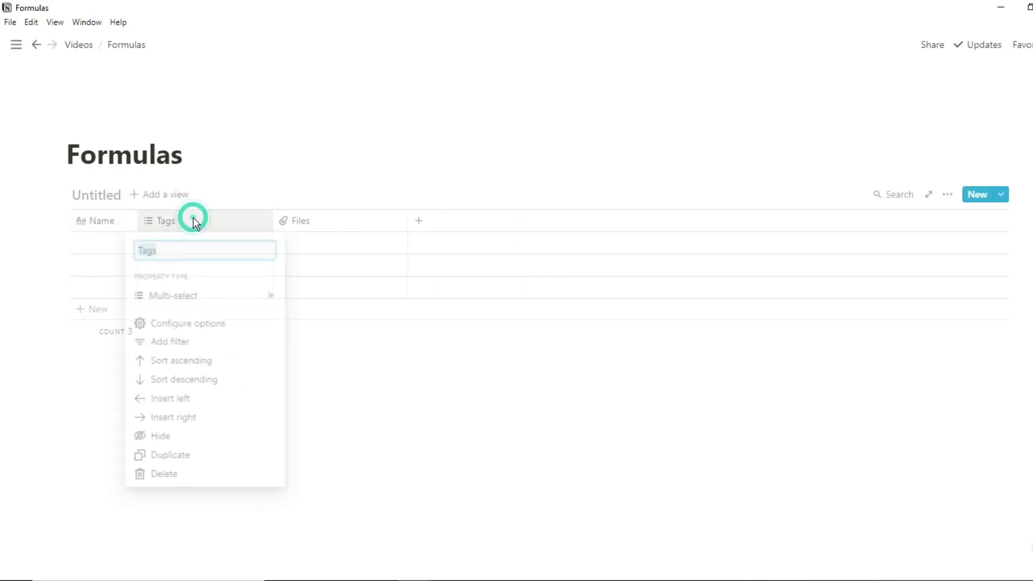
pyautogui.click(199, 295)
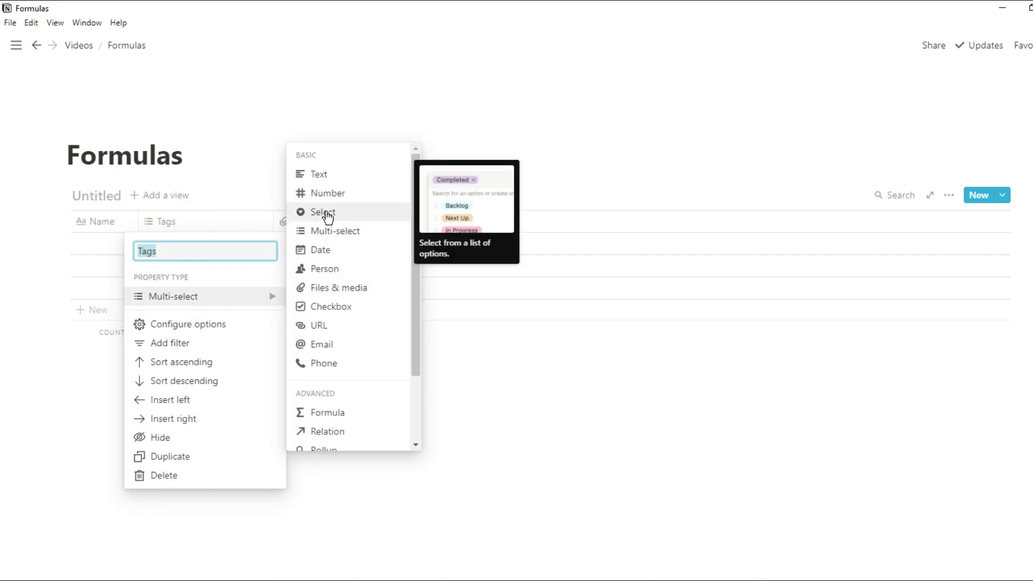
pyautogui.write('Select')
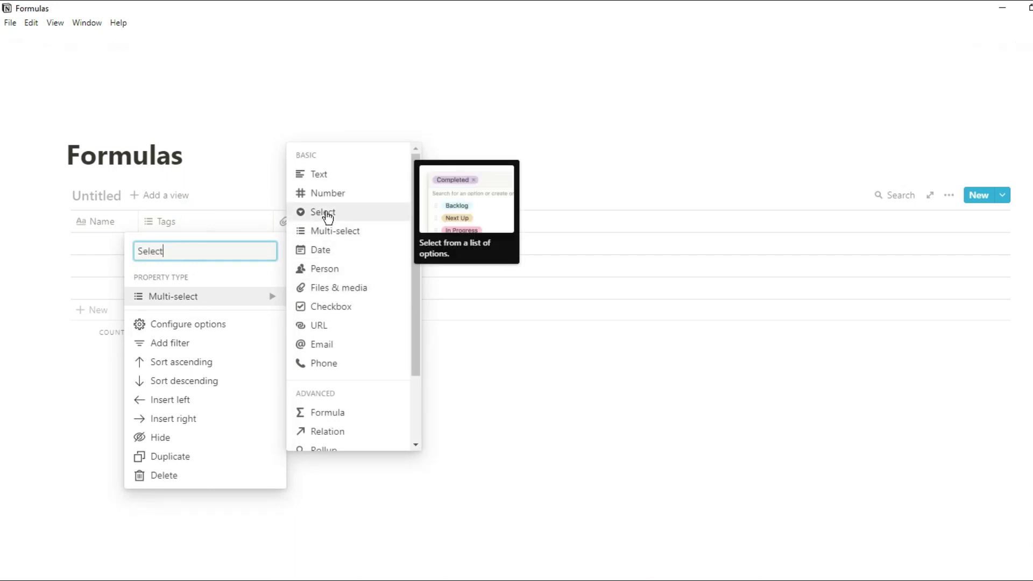
pyautogui.click(328, 213)
# Step: Create Select options 1, 2, 3 and 4 down the four rows and narrow the column
pyautogui.click(190, 243)
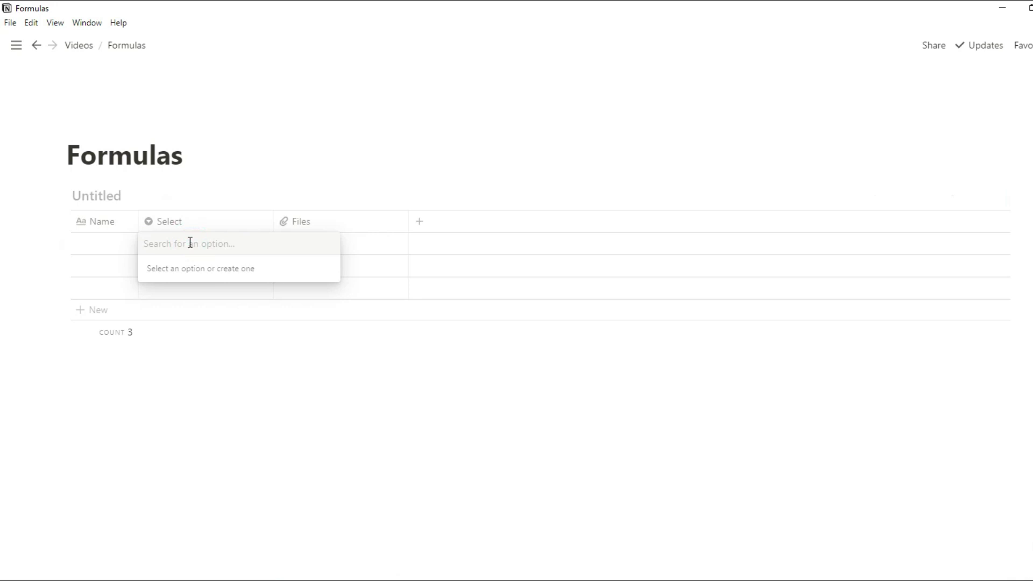
pyautogui.write('1')
pyautogui.press('Return')
pyautogui.write('2')
pyautogui.press('Return')
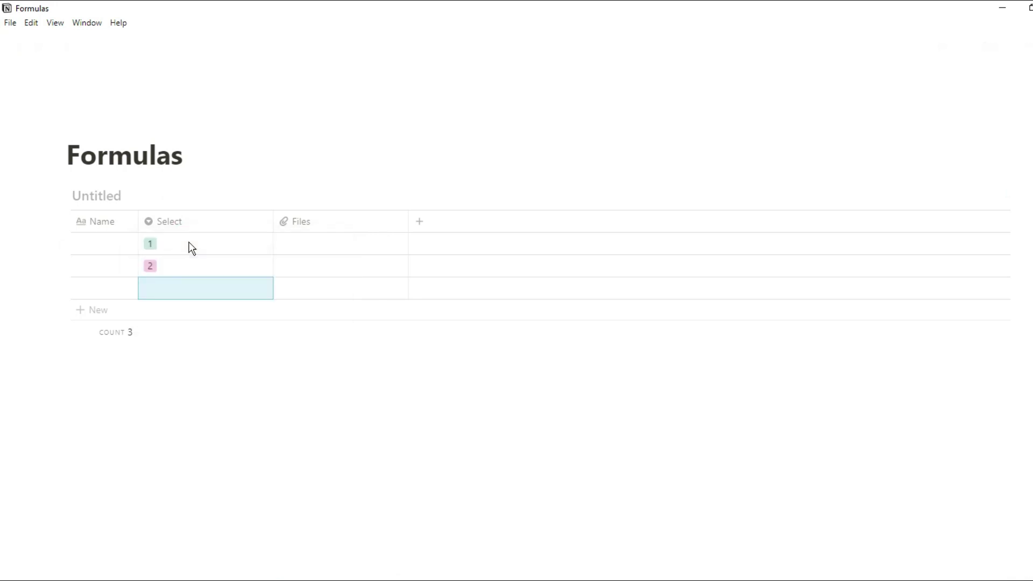
pyautogui.write('3')
pyautogui.press('Return')
pyautogui.write('4')
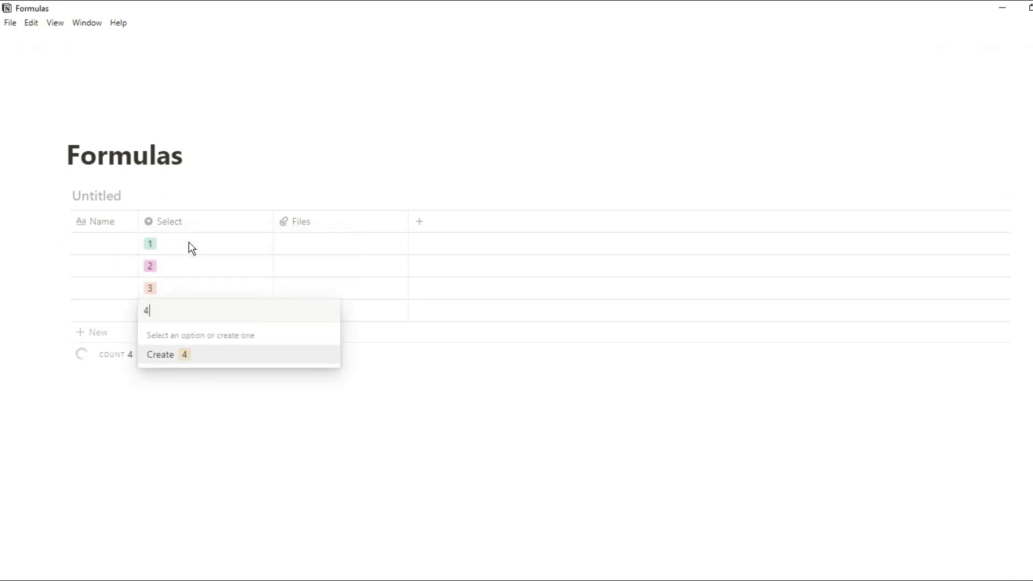
pyautogui.click(226, 356)
pyautogui.moveTo(272, 221); pyautogui.dragTo(182, 225)
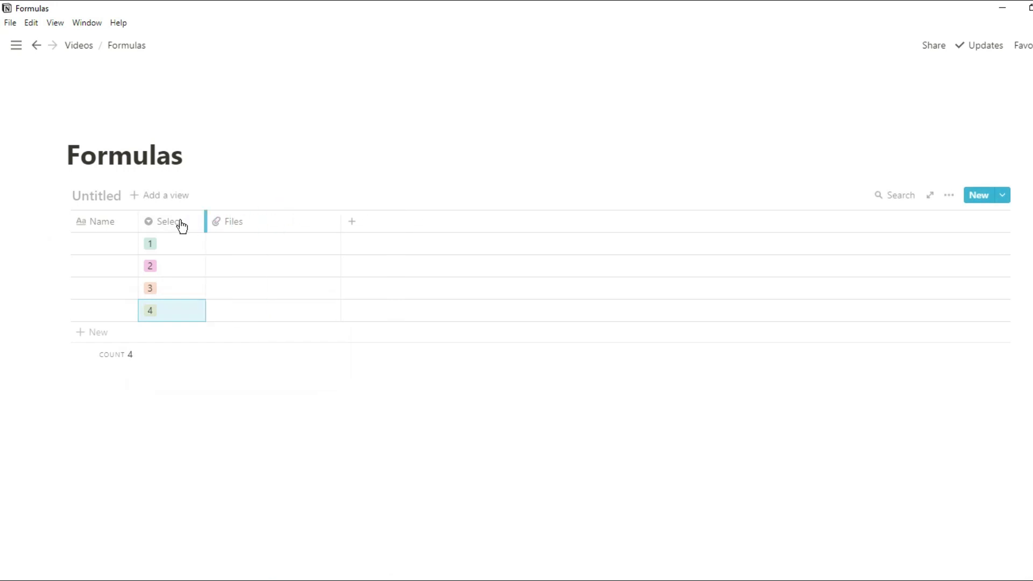
# Step: Turn the Files column into a Multi-select column named Multi-Select
pyautogui.click(241, 223)
pyautogui.click(253, 296)
pyautogui.write('Multi')
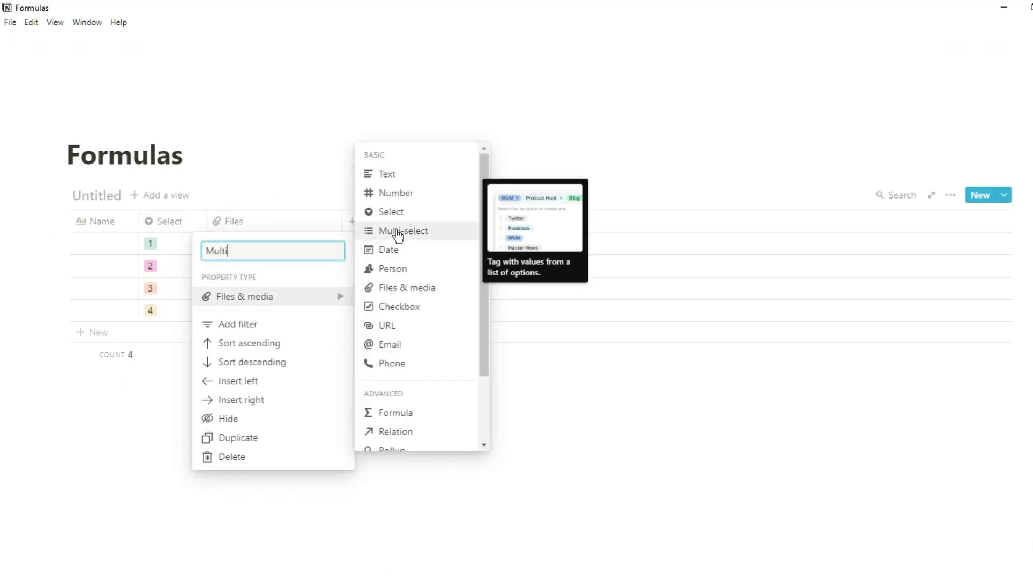
pyautogui.write('-Select')
pyautogui.click(398, 232)
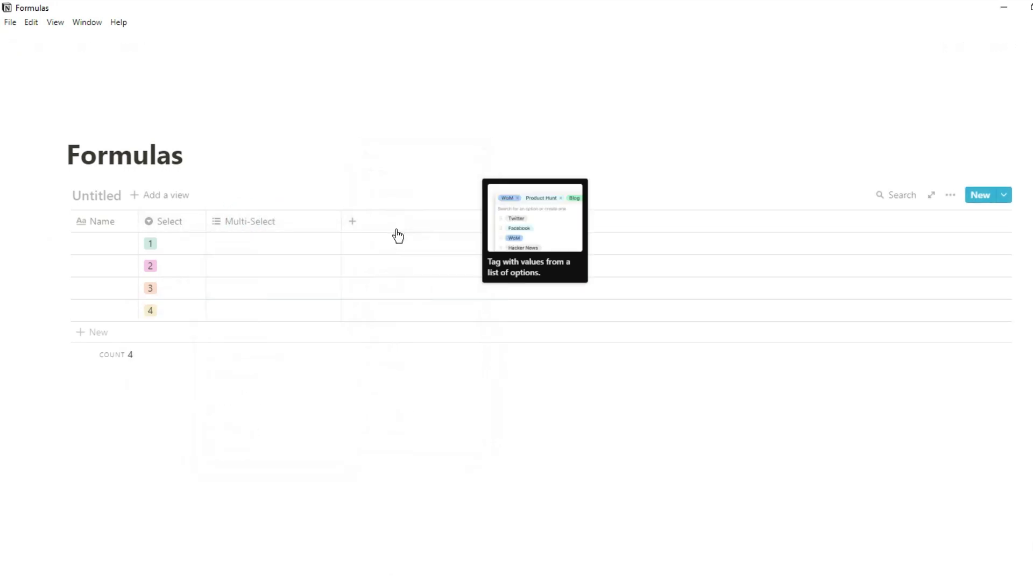
# Step: Tag the first row's Multi-Select cell with 1, 2, 3 and 4
pyautogui.click(246, 245)
pyautogui.write('1')
pyautogui.press('Return')
pyautogui.write('2')
pyautogui.press('Return')
pyautogui.write('3')
pyautogui.press('Return')
pyautogui.write('4')
pyautogui.press('Return')
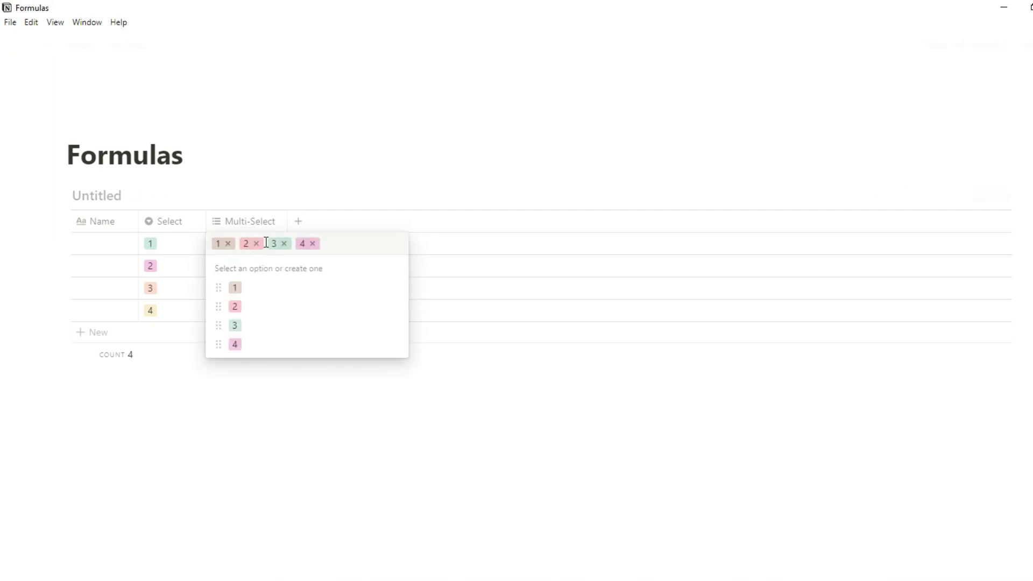
pyautogui.press('Escape')
# Step: Tag row 2 with 1, 2 and 3, and paste the same tags into row 3
pyautogui.click(244, 270)
pyautogui.click(231, 308)
pyautogui.click(237, 330)
pyautogui.click(231, 348)
pyautogui.press('Escape')
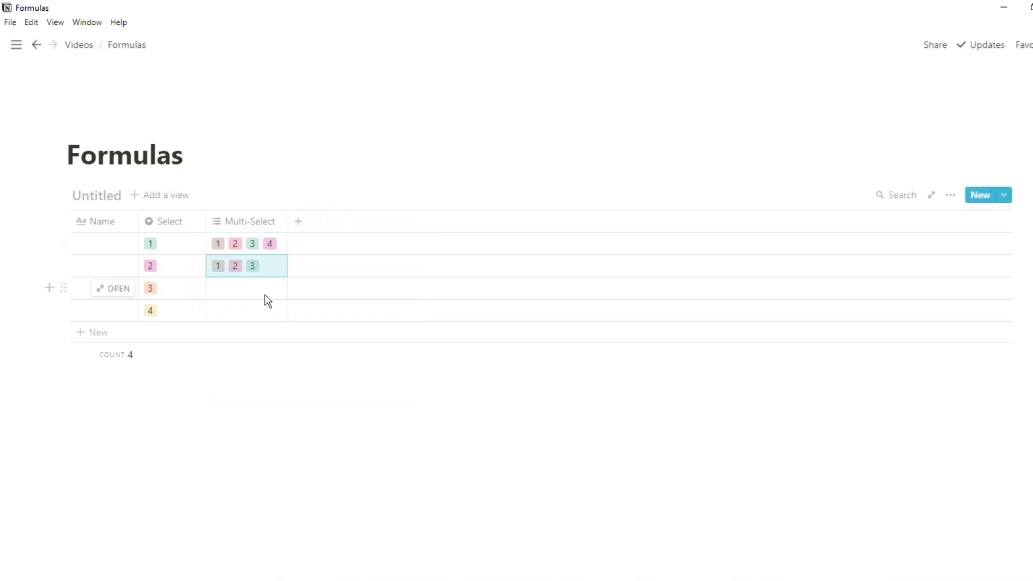
pyautogui.hotkey('ctrl', 'c')
pyautogui.press('Down')
pyautogui.hotkey('ctrl', 'v')
# Step: Remove tag 3 from row 3 and tag row 4 with 1 only
pyautogui.click(267, 301)
pyautogui.click(281, 289)
pyautogui.press('Escape')
pyautogui.click(226, 315)
pyautogui.click(233, 353)
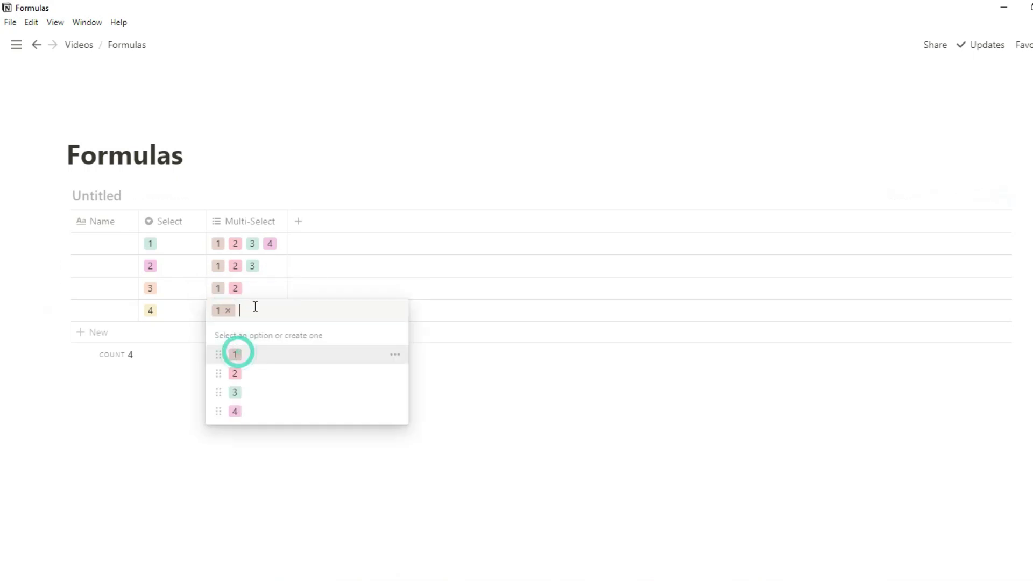
pyautogui.press('Escape')
# Step: Add a Number column and move it next to the Name column
pyautogui.click(300, 223)
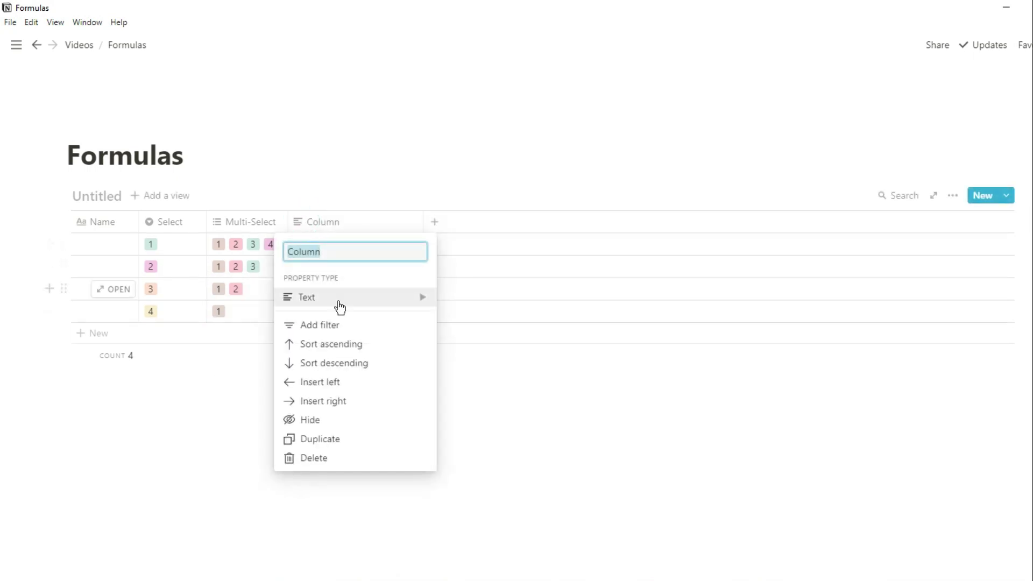
pyautogui.moveTo(339, 301)
pyautogui.click(473, 195)
pyautogui.click(423, 211)
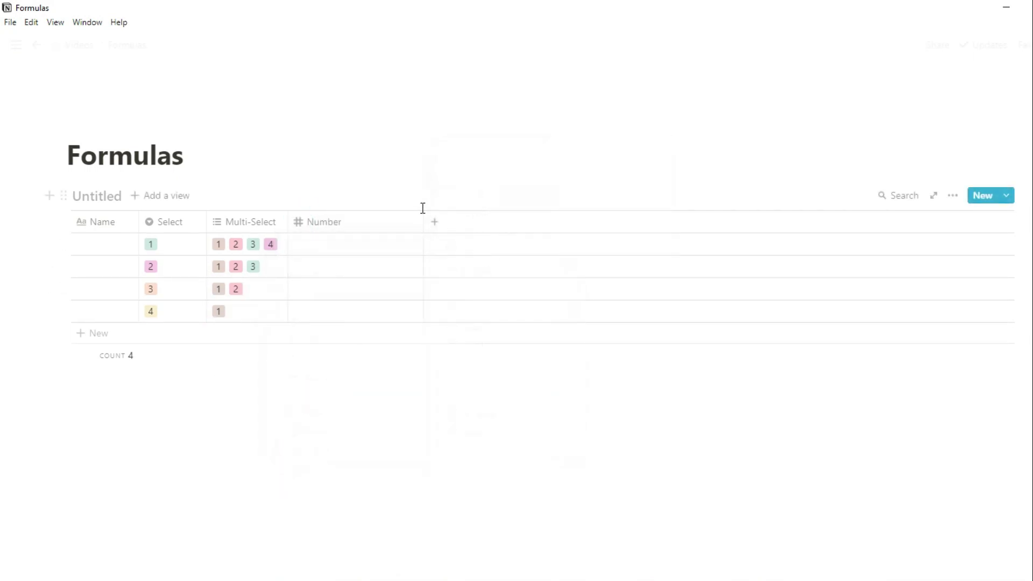
pyautogui.moveTo(331, 222); pyautogui.dragTo(182, 221)
# Step: Enter 1 and 2 in the first two Number cells
pyautogui.click(181, 245)
pyautogui.write('1')
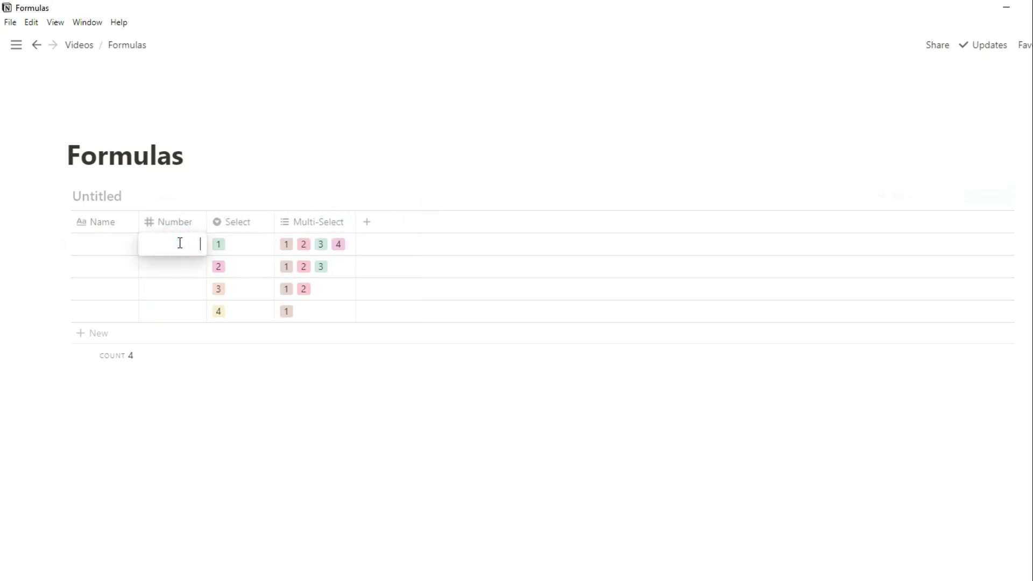
pyautogui.press('Return')
pyautogui.write('2')
pyautogui.press('Return')
# Step: Enter 3 and 4 in the remaining Number cells and add a new column named Number
pyautogui.write('3')
pyautogui.press('Return')
pyautogui.write('4')
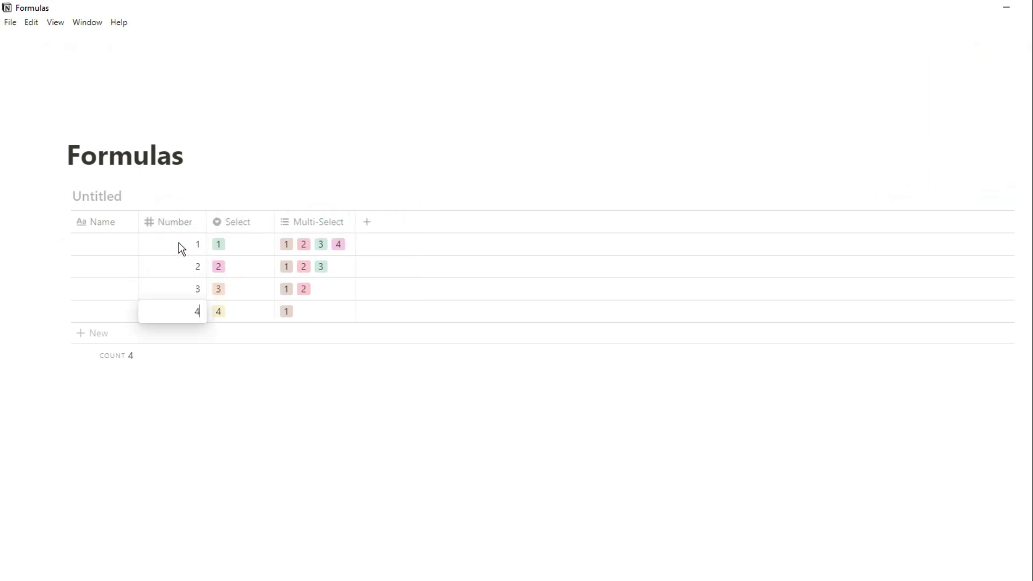
pyautogui.click(366, 226)
pyautogui.moveTo(388, 297)
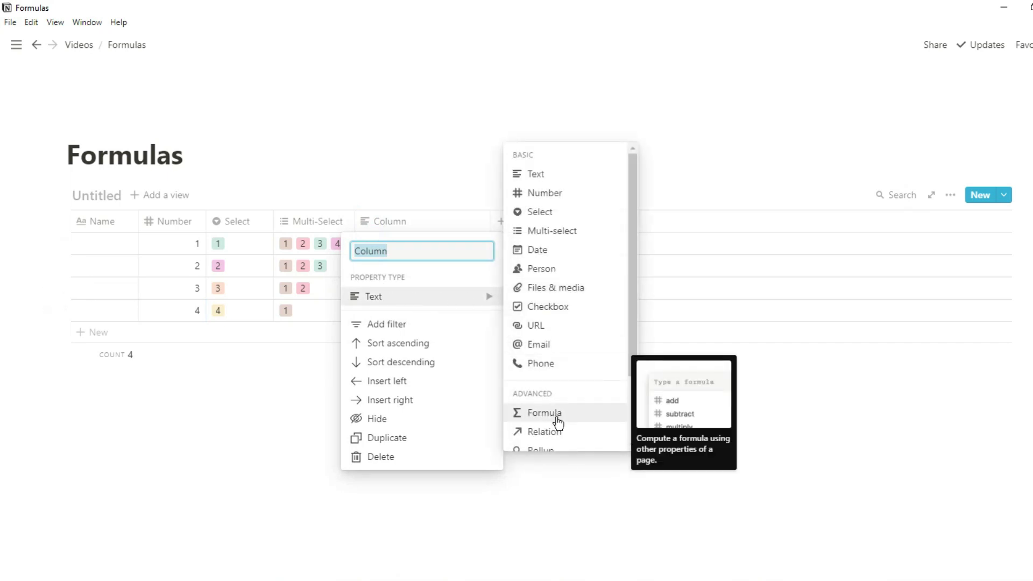
pyautogui.write('Numb')
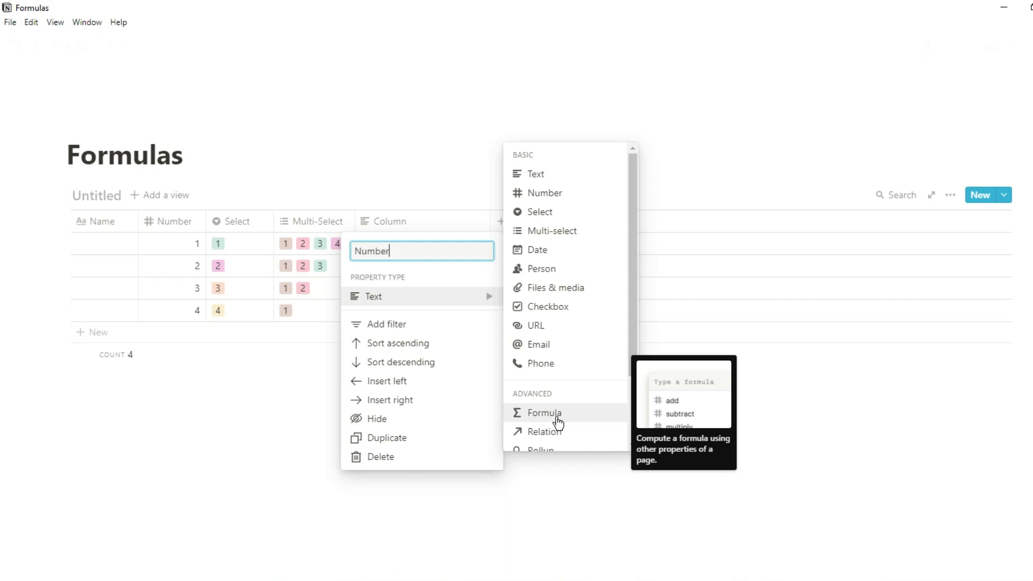
pyautogui.write('er')
# Step: Make the new column a formula with prop("Number")==1
pyautogui.click(557, 418)
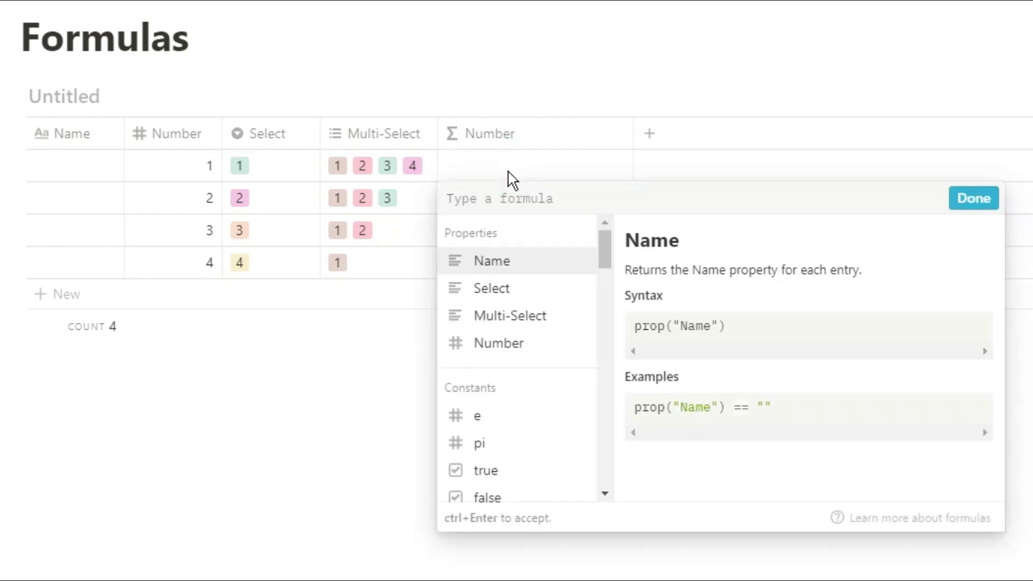
pyautogui.click(511, 345)
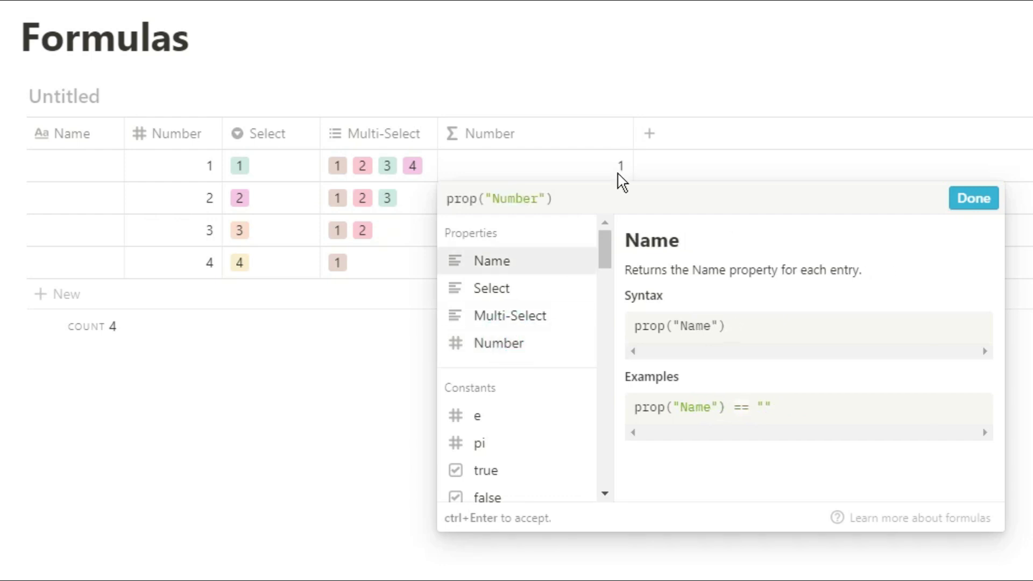
pyautogui.write('==1')
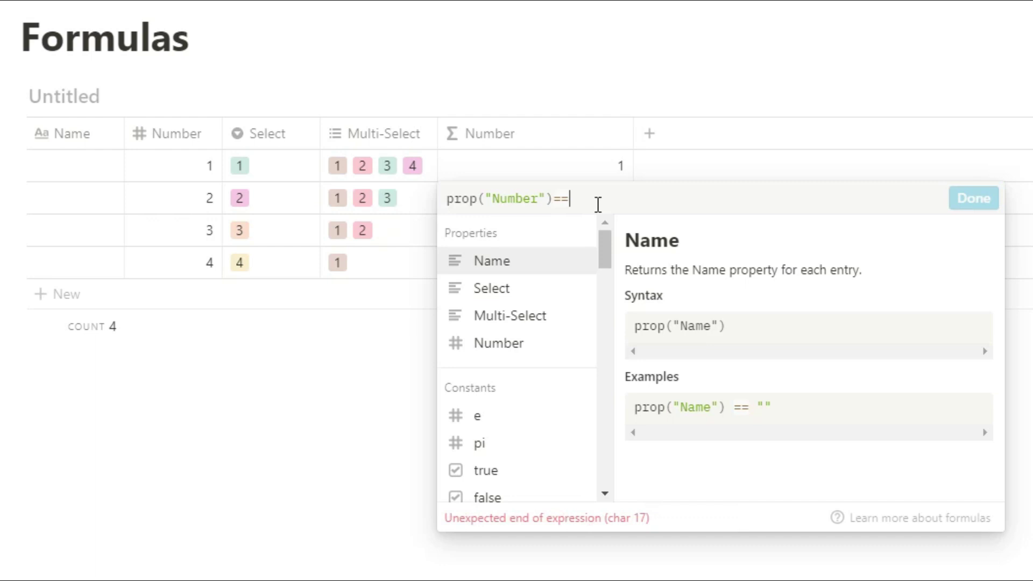
pyautogui.click(974, 198)
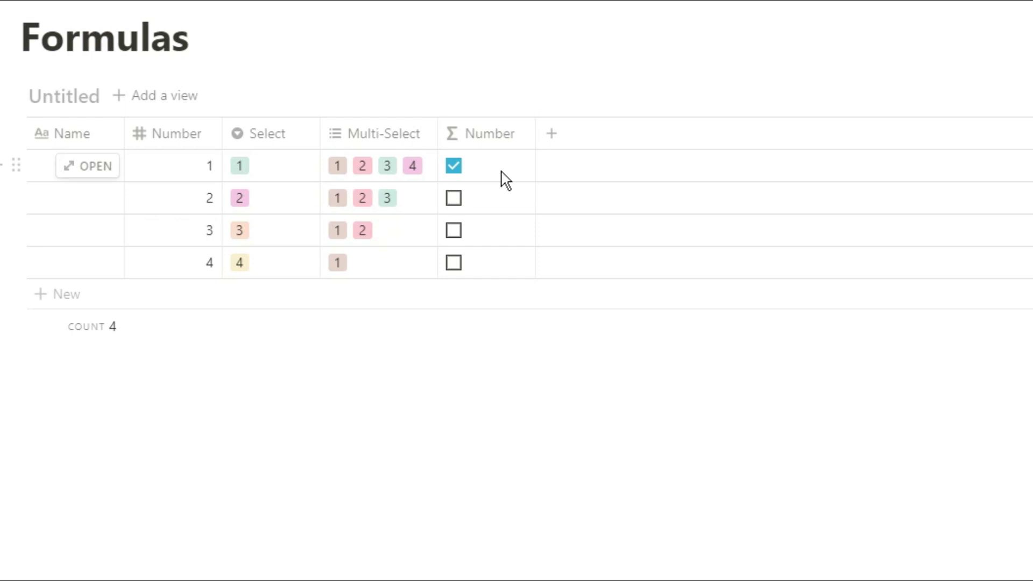
# Step: Add a new formula column named Select
pyautogui.click(551, 137)
pyautogui.moveTo(570, 247)
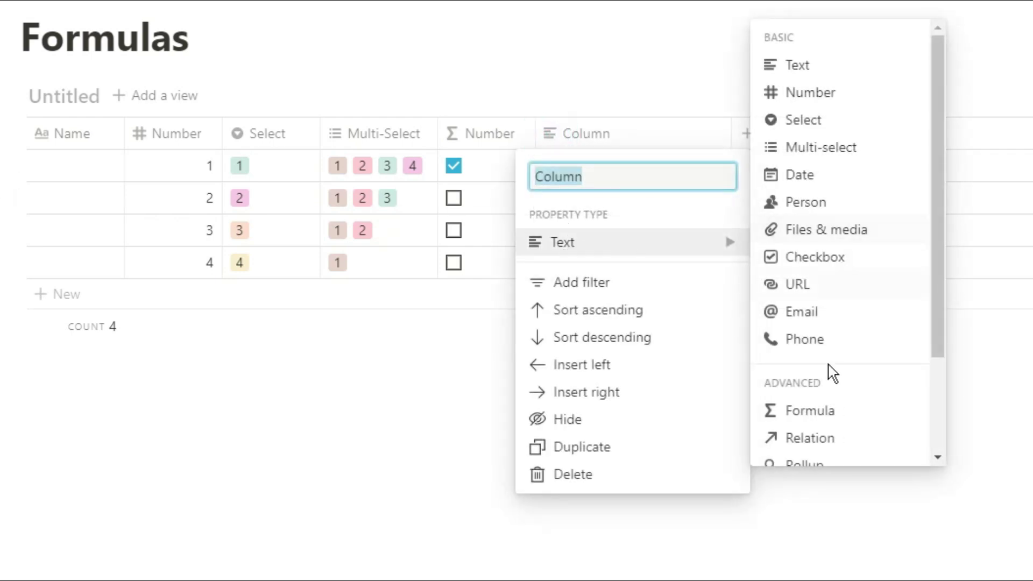
pyautogui.write('Se')
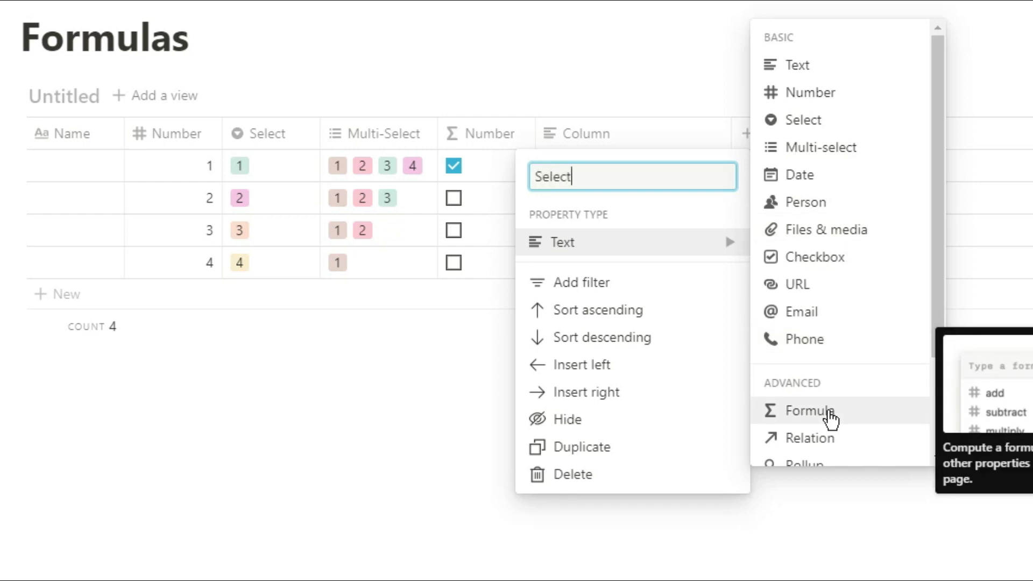
pyautogui.write('lect')
pyautogui.click(830, 414)
# Step: Give the Select column the formula prop("Select")=="1"?"yes":"no" and narrow it
pyautogui.click(599, 166)
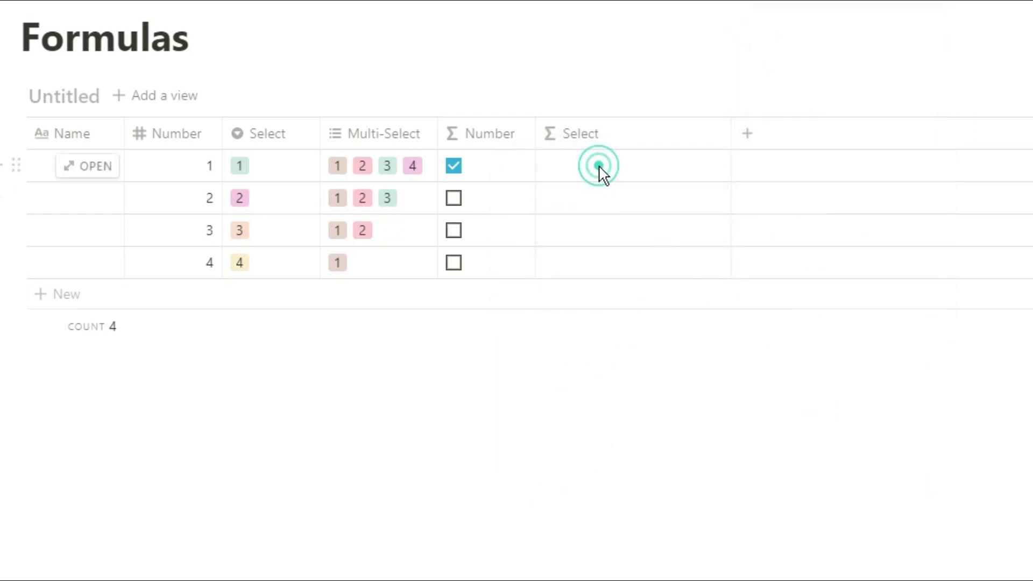
pyautogui.click(606, 292)
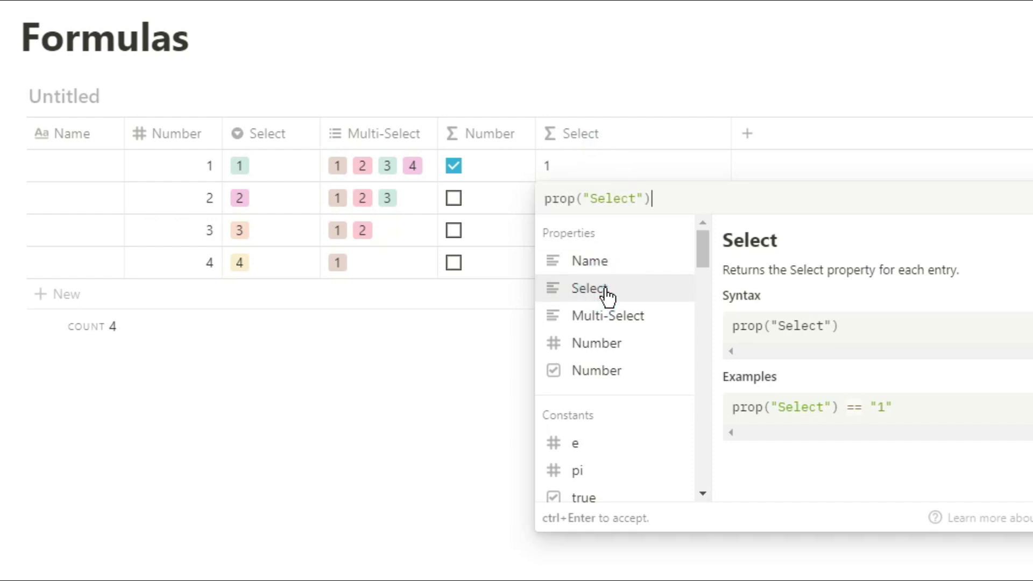
pyautogui.write('==1')
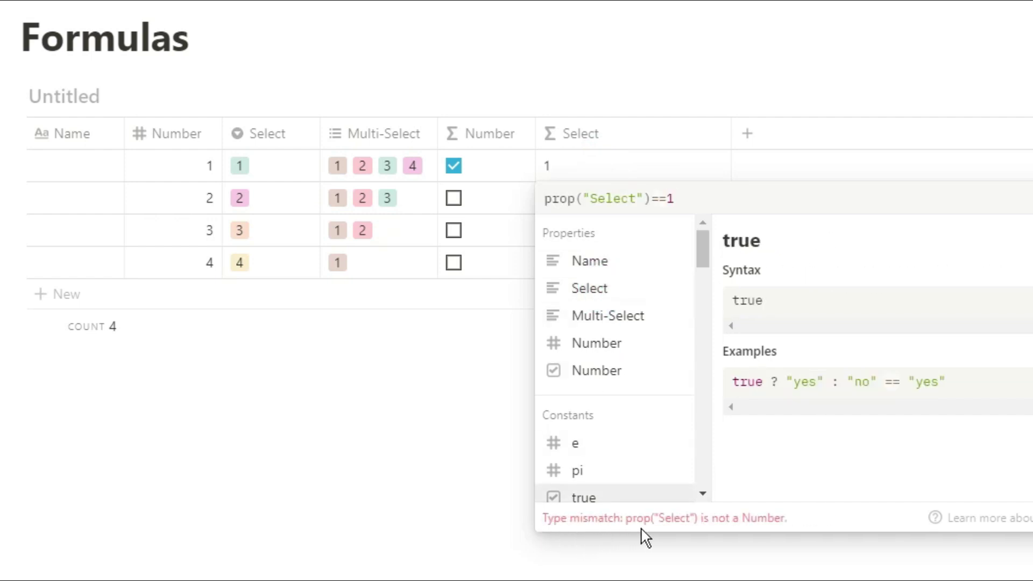
pyautogui.click(671, 198)
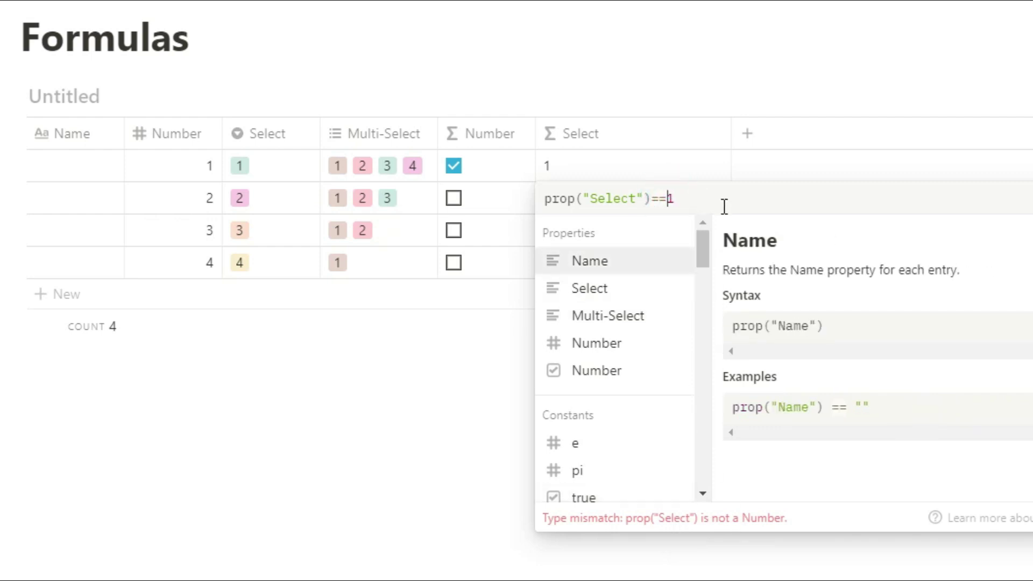
pyautogui.write('"1"')
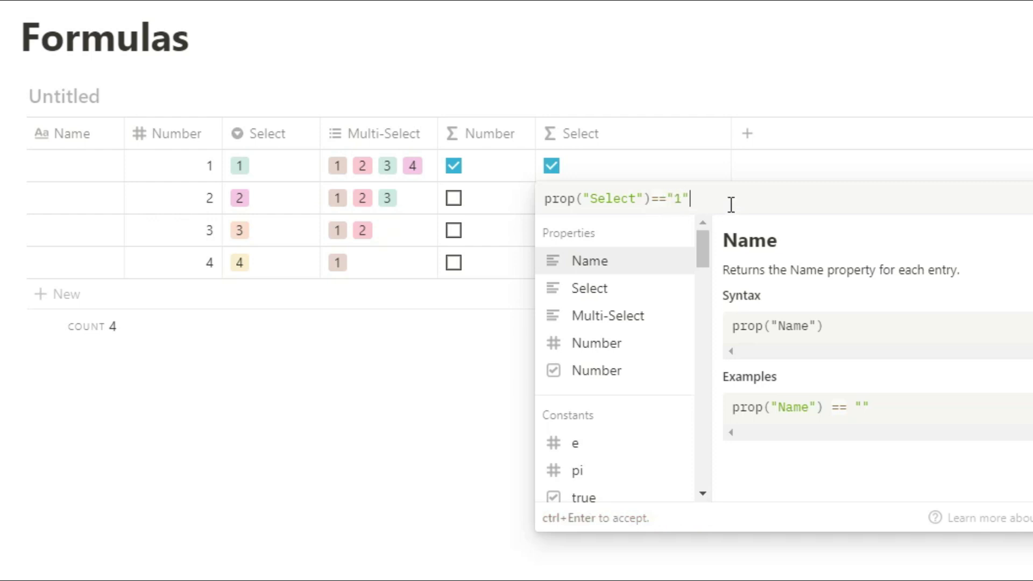
pyautogui.write('?')
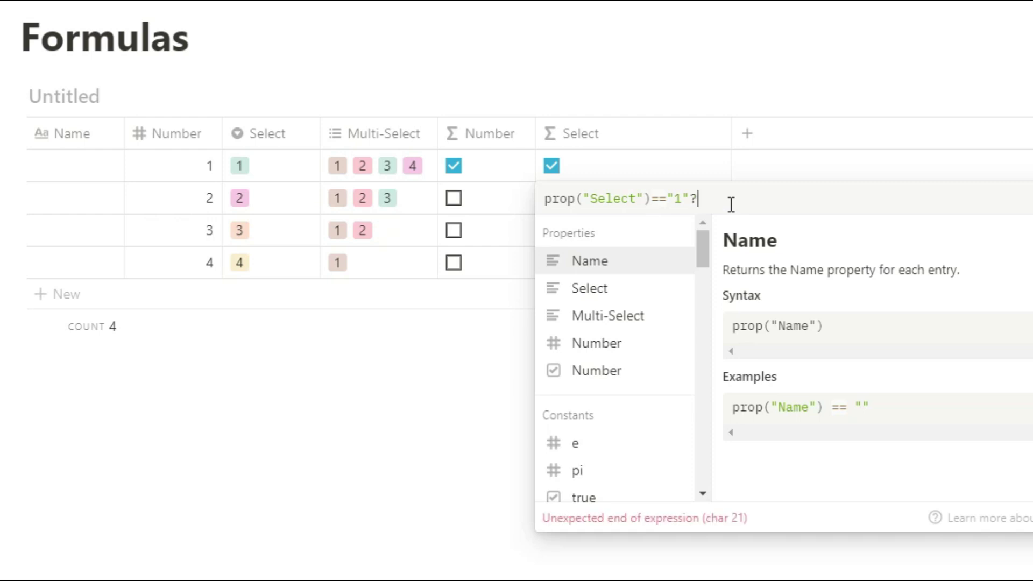
pyautogui.write('"ye')
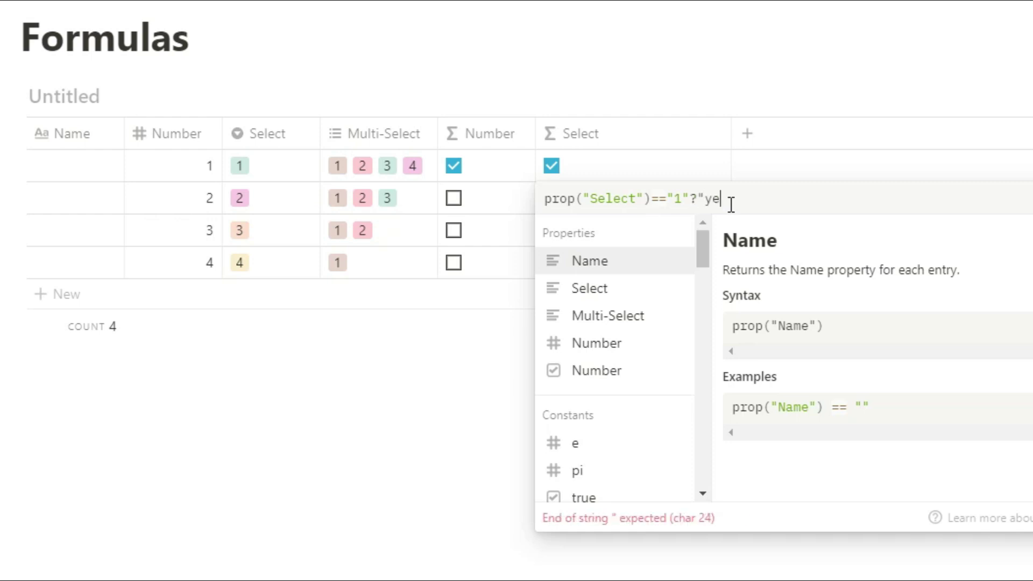
pyautogui.write('s":')
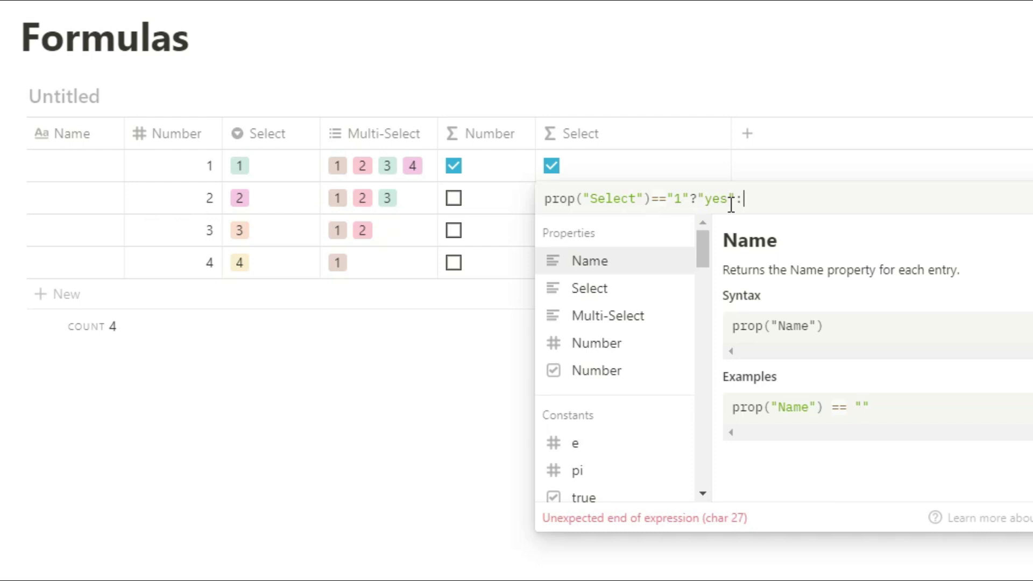
pyautogui.write('"no"')
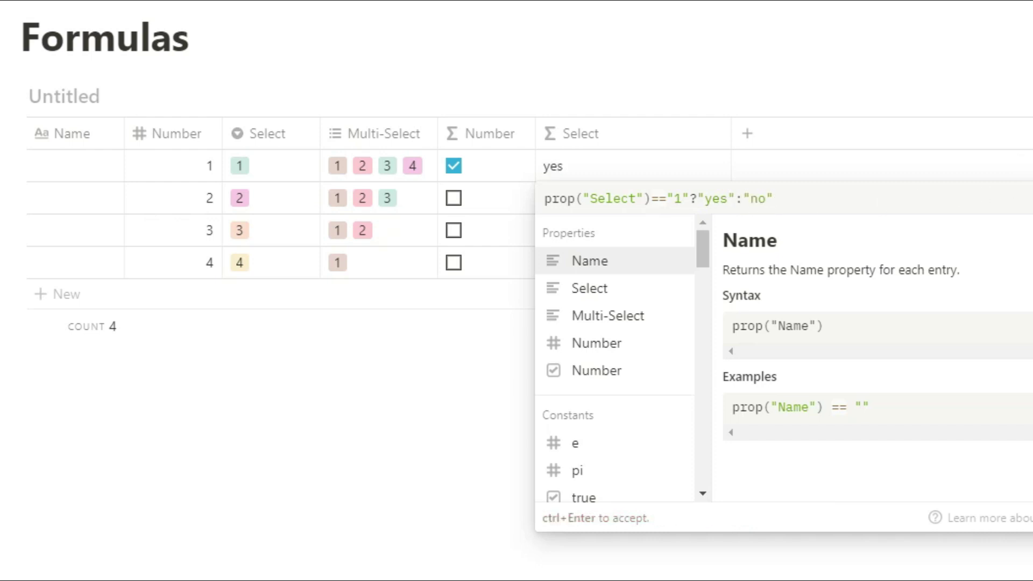
pyautogui.click(766, 163)
pyautogui.moveTo(730, 143); pyautogui.dragTo(633, 143)
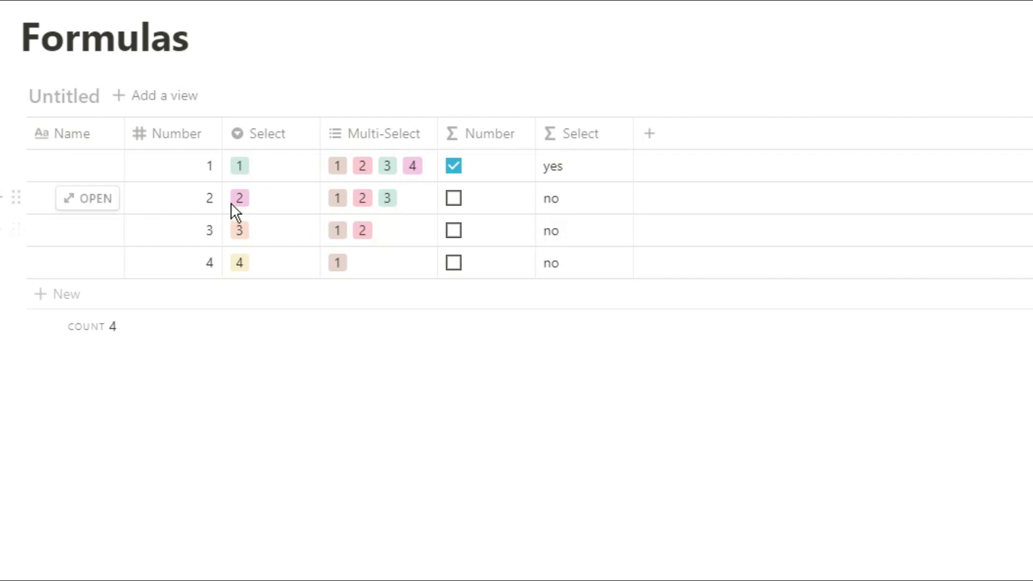
# Step: Add another formula column named Multi-Select
pyautogui.click(654, 135)
pyautogui.moveTo(775, 248)
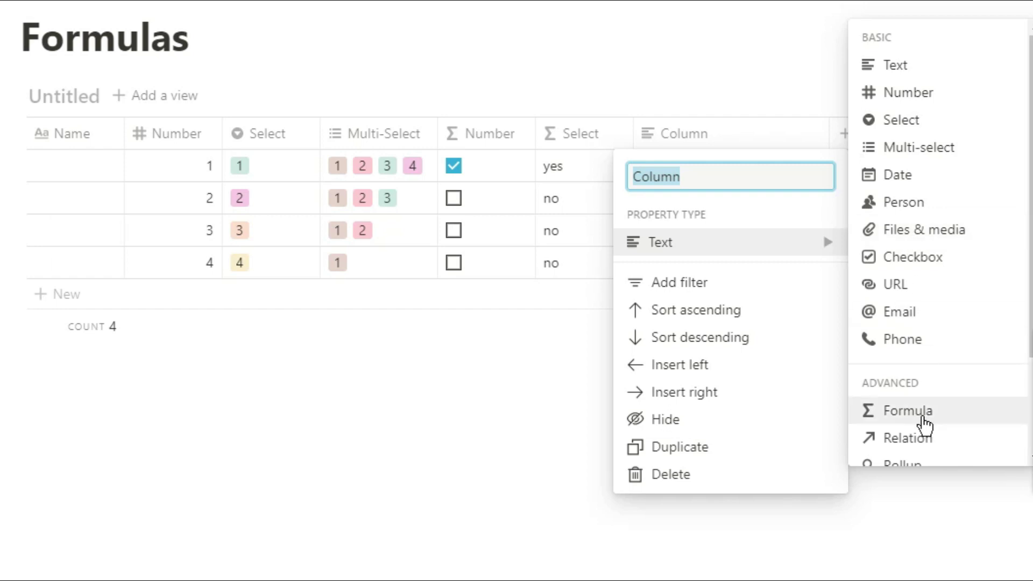
pyautogui.write('Multi-Select')
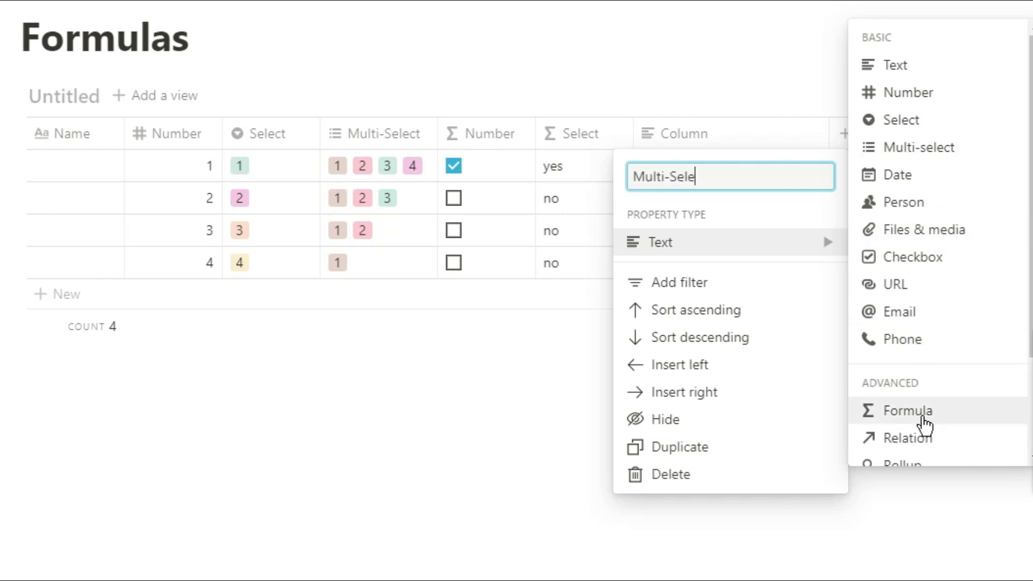
pyautogui.click(923, 417)
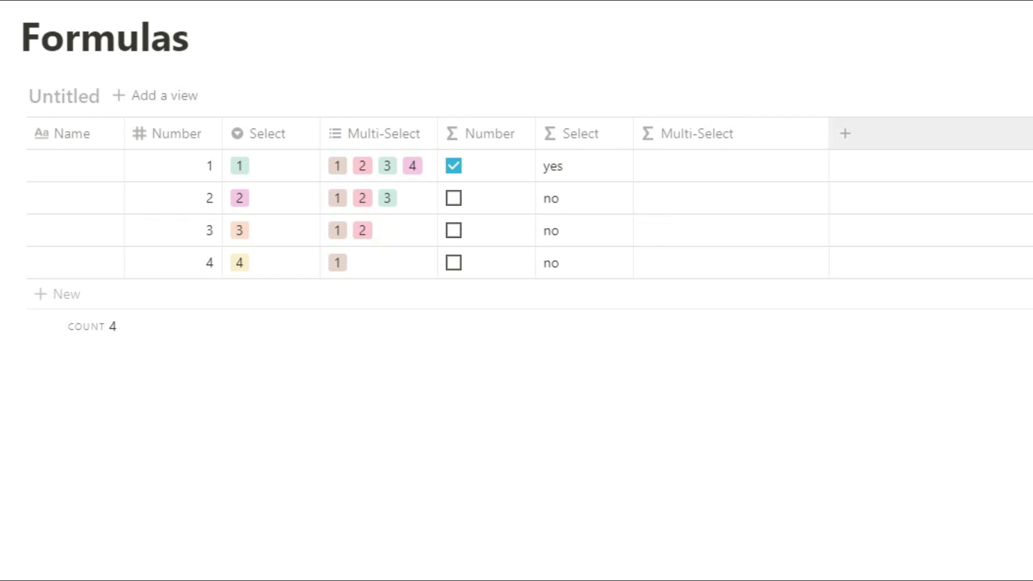
# Step: Set the Multi-Select formula to contains(prop("Multi-Select"),"1") and narrow the column slightly
pyautogui.click(704, 168)
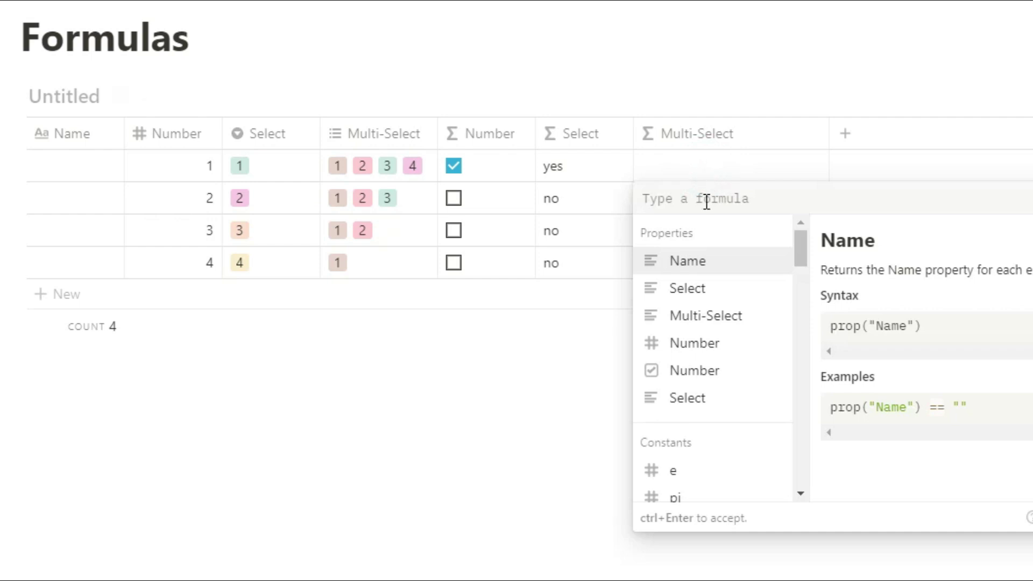
pyautogui.click(709, 320)
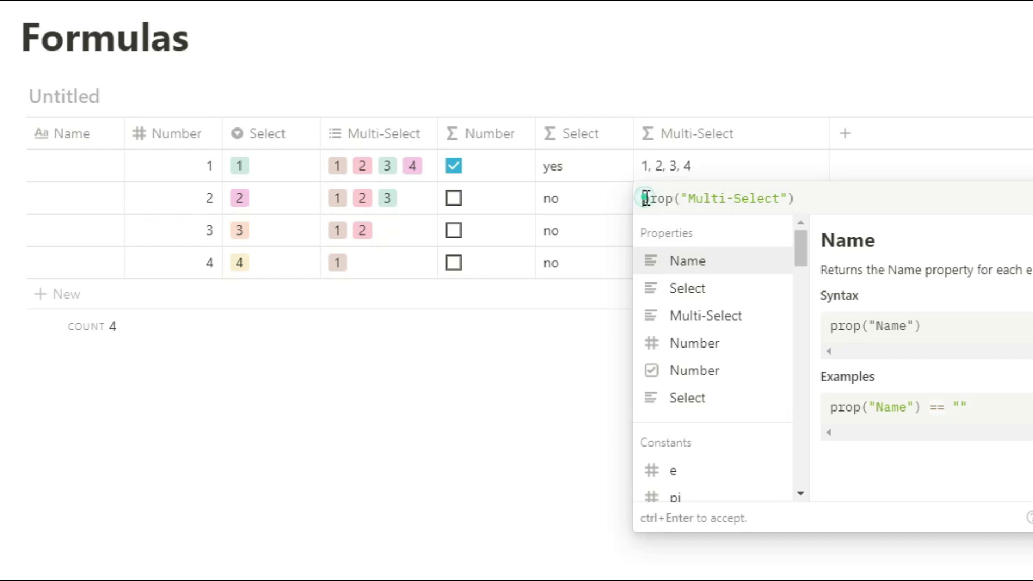
pyautogui.write('contains(')
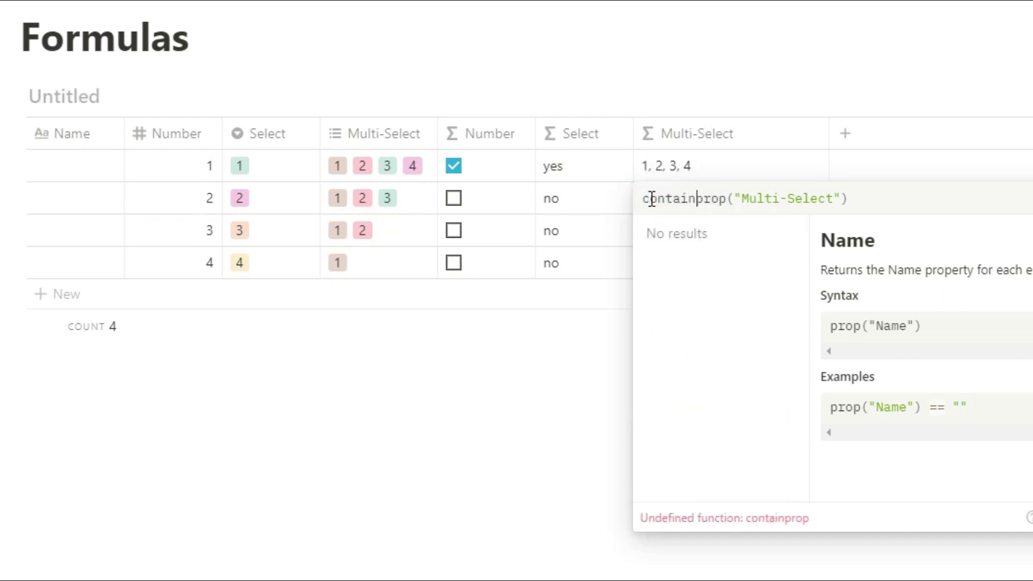
pyautogui.click(883, 197)
pyautogui.write(',')
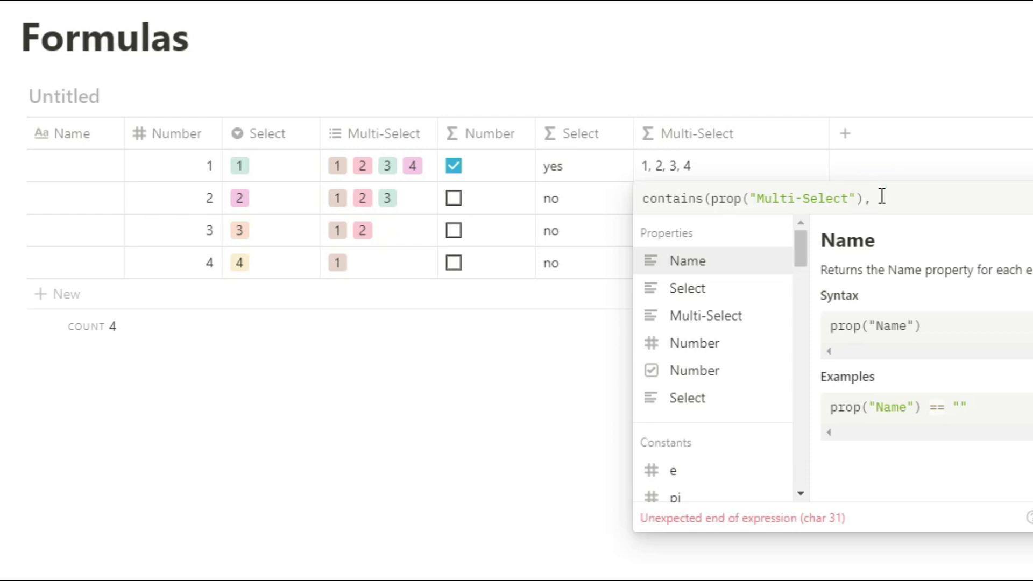
pyautogui.write('"1"')
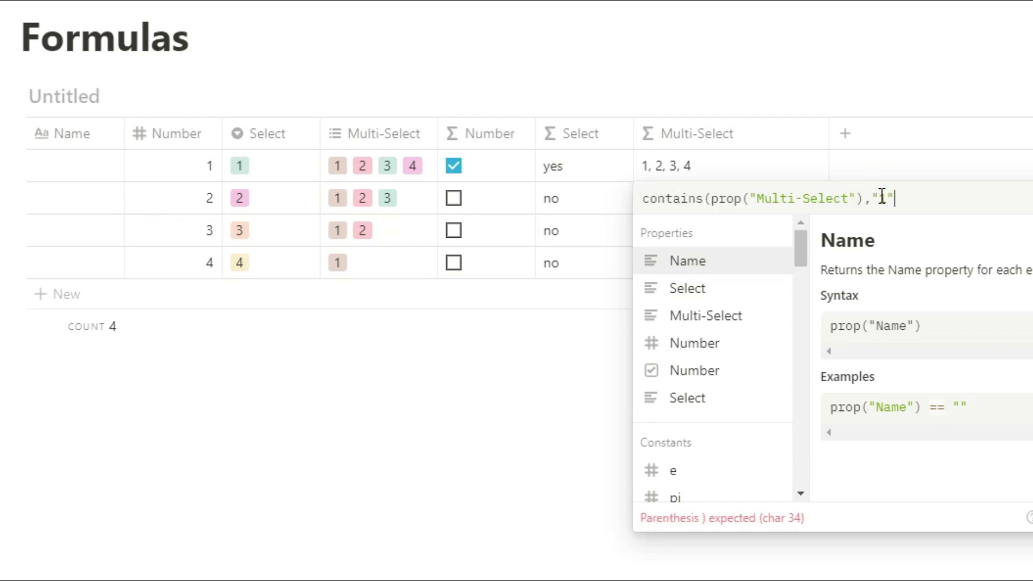
pyautogui.write(')')
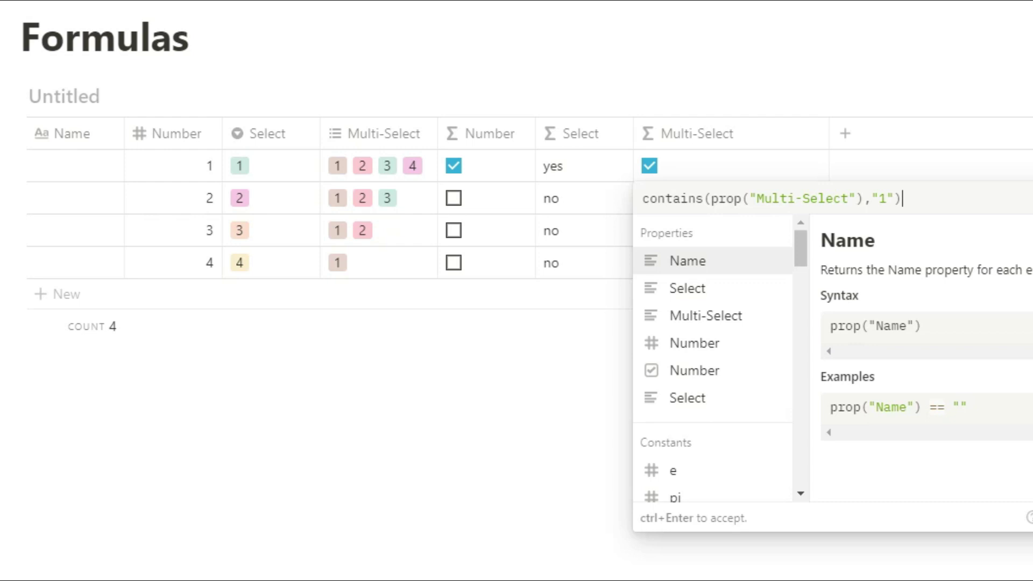
pyautogui.hotkey('ctrl', 'Return')
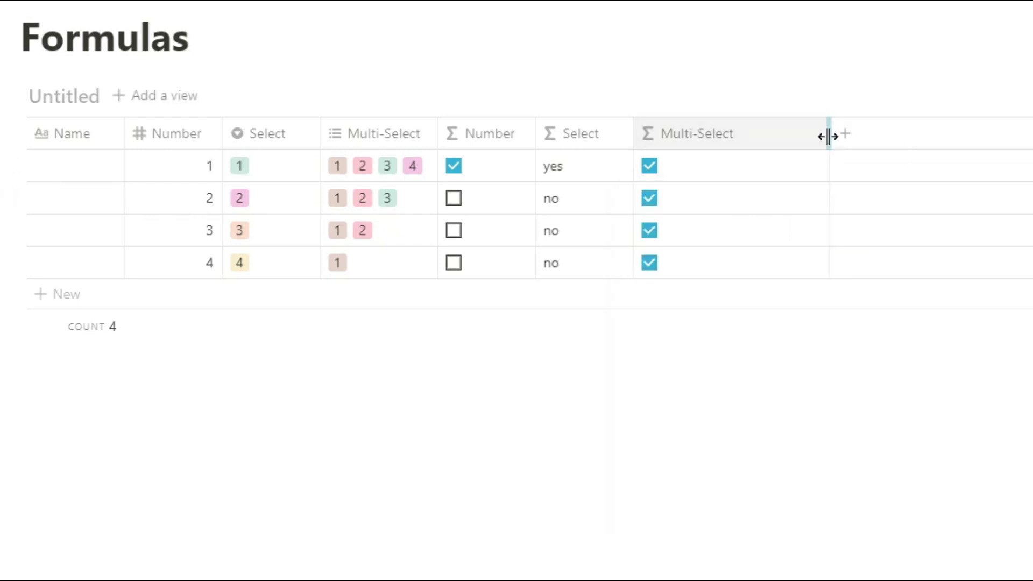
pyautogui.moveTo(827, 134); pyautogui.dragTo(751, 135)
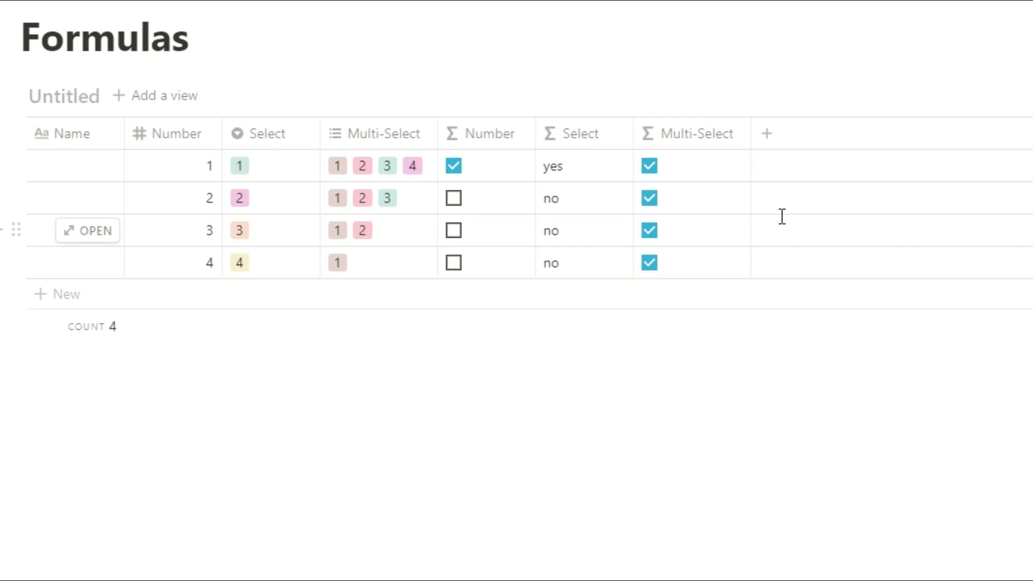
# Step: Add a new formula column named Multi-Slect
pyautogui.click(763, 139)
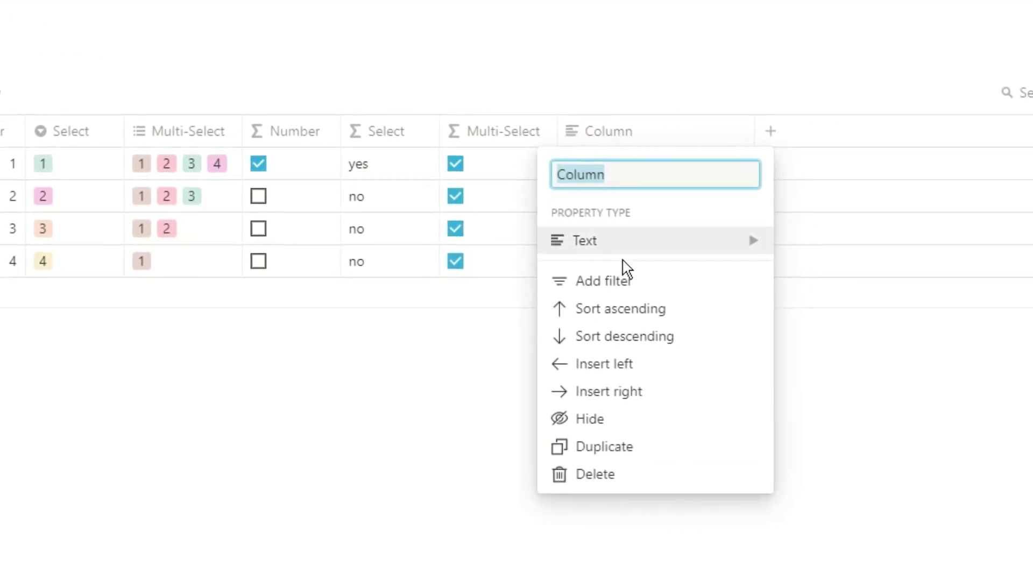
pyautogui.moveTo(536, 255)
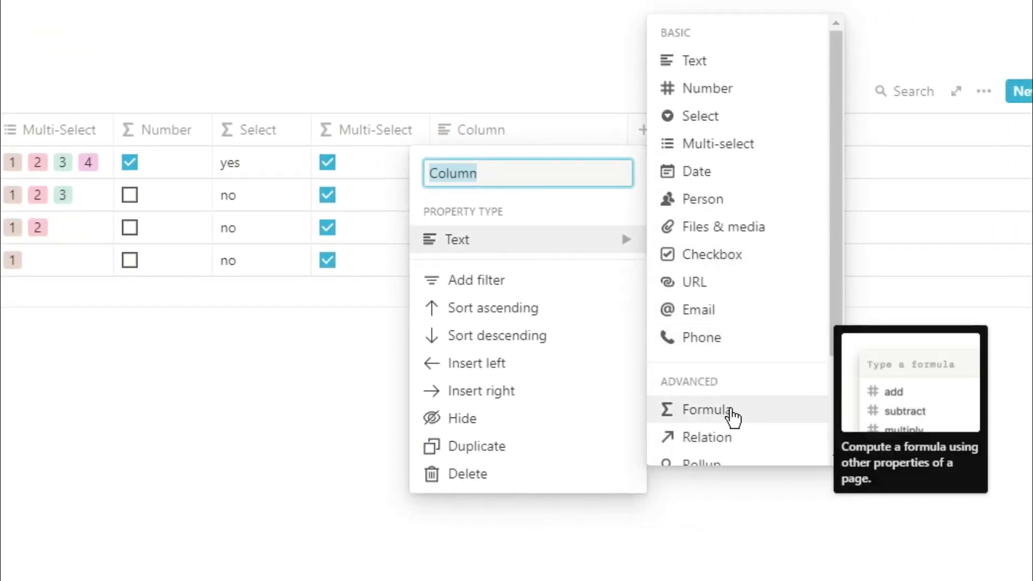
pyautogui.write('Mul')
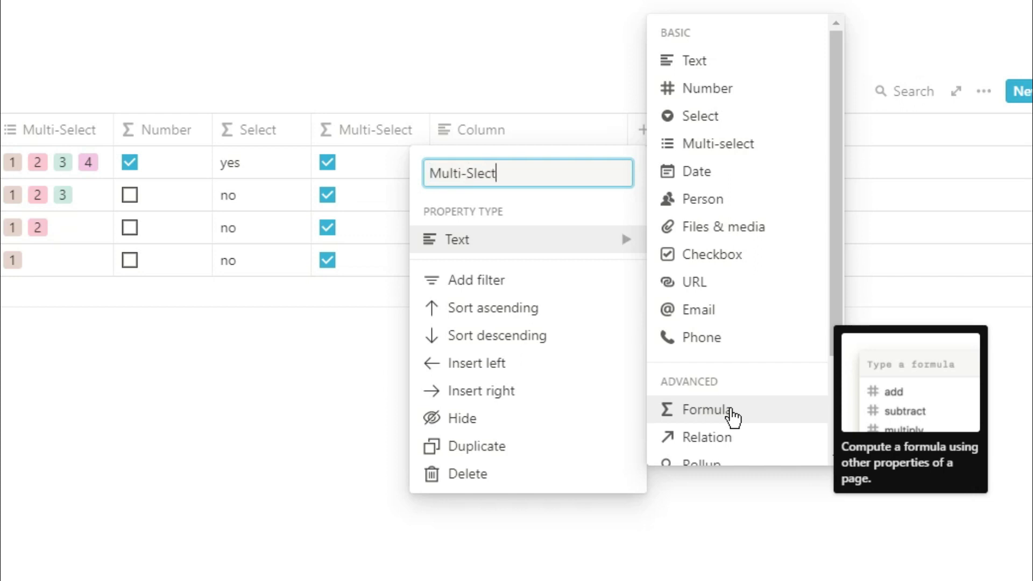
pyautogui.write('ti-Slect')
pyautogui.click(731, 411)
# Step: Give it the formula contains(prop("Multi-Select"),"2")?2:0 and narrow the column
pyautogui.click(530, 177)
pyautogui.write('contains(')
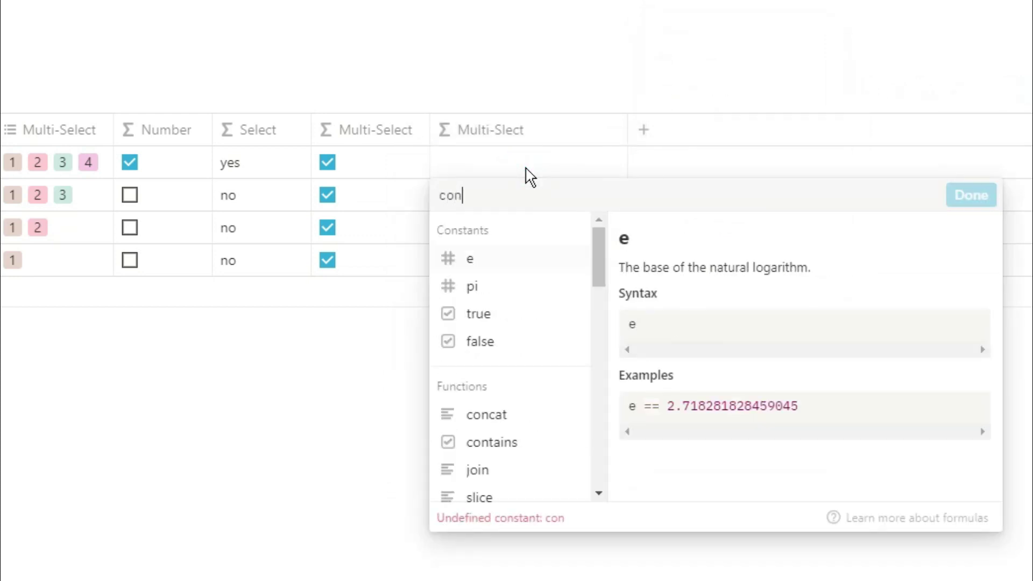
pyautogui.click(525, 318)
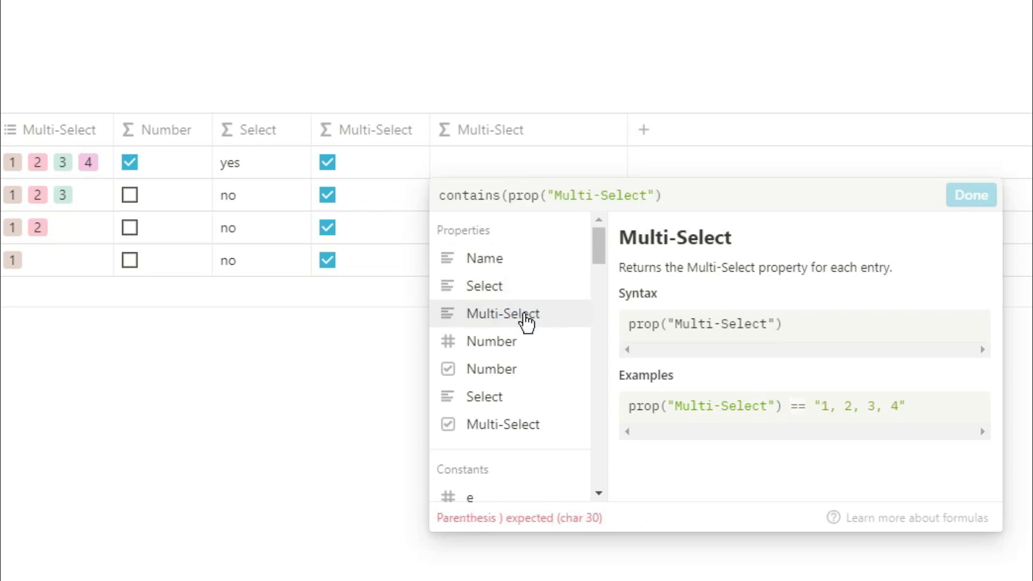
pyautogui.write(',"2")')
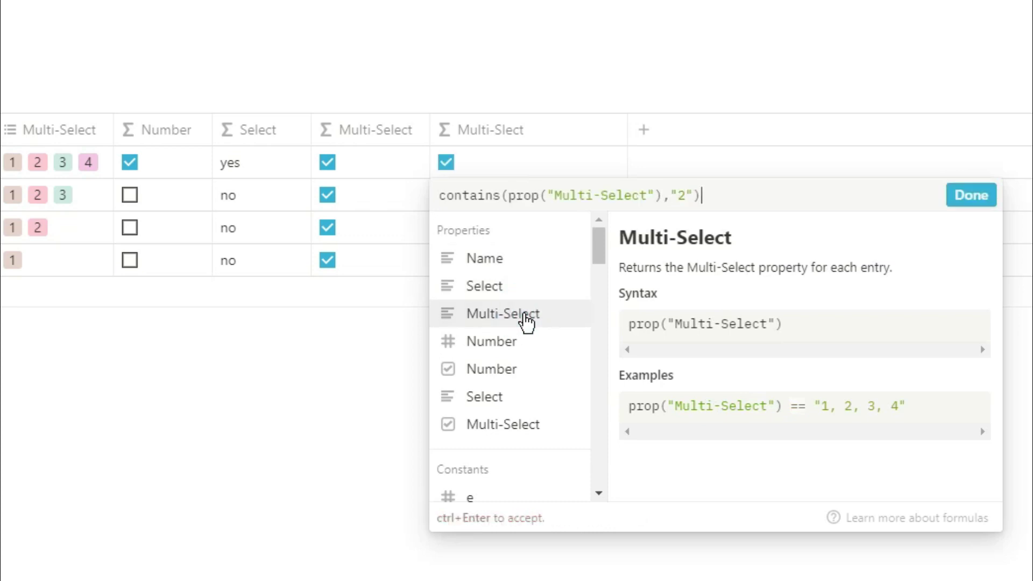
pyautogui.write('?2:0')
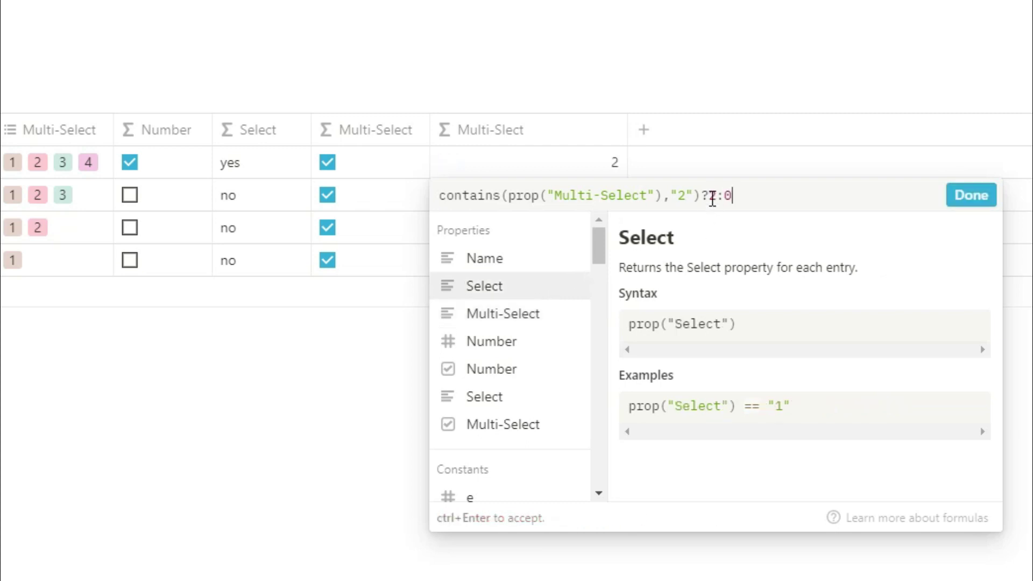
pyautogui.click(971, 197)
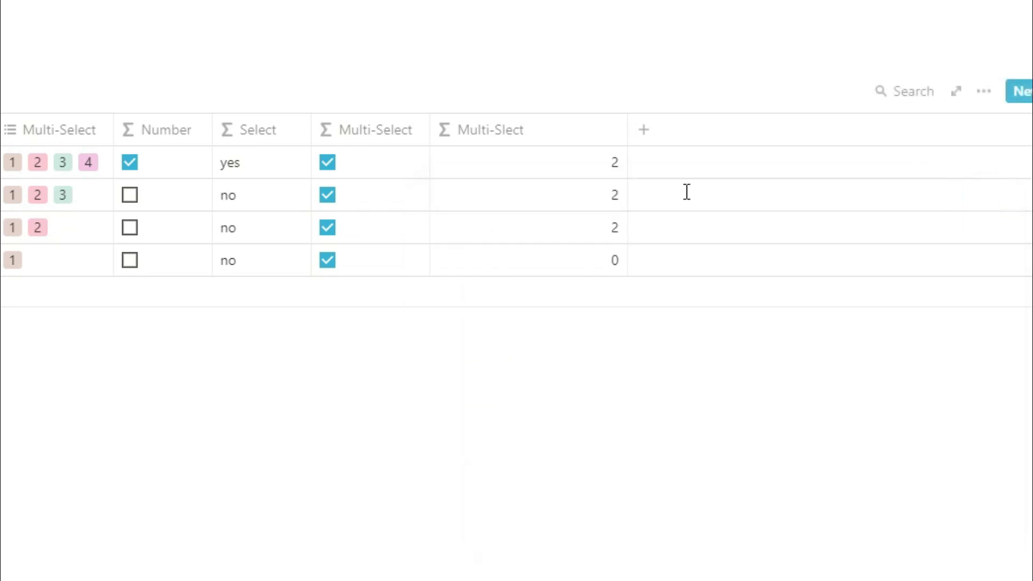
pyautogui.moveTo(625, 140); pyautogui.dragTo(536, 139)
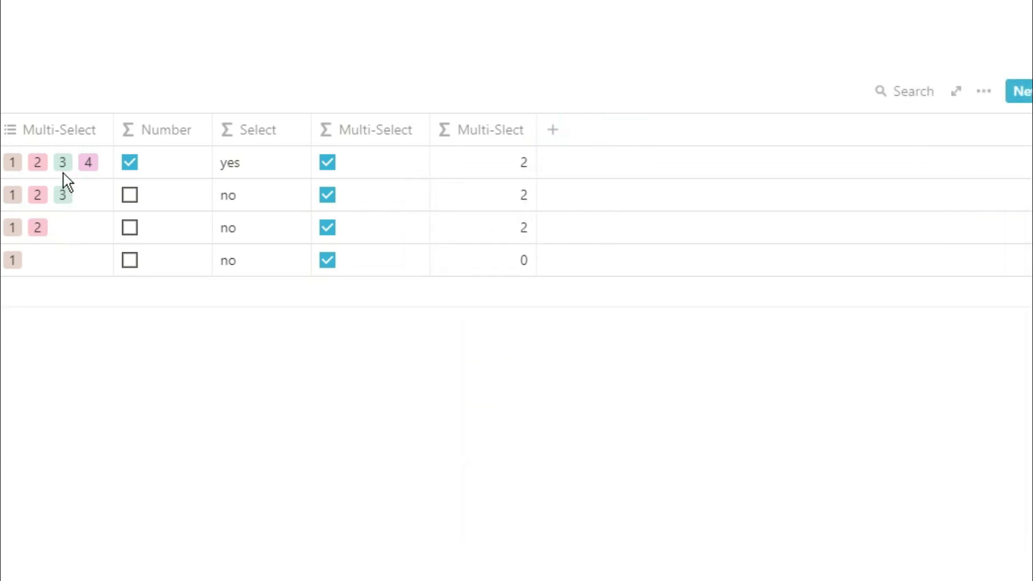
# Step: Add a Count column, set its type to Formula, and narrow it
pyautogui.click(553, 141)
pyautogui.moveTo(578, 248)
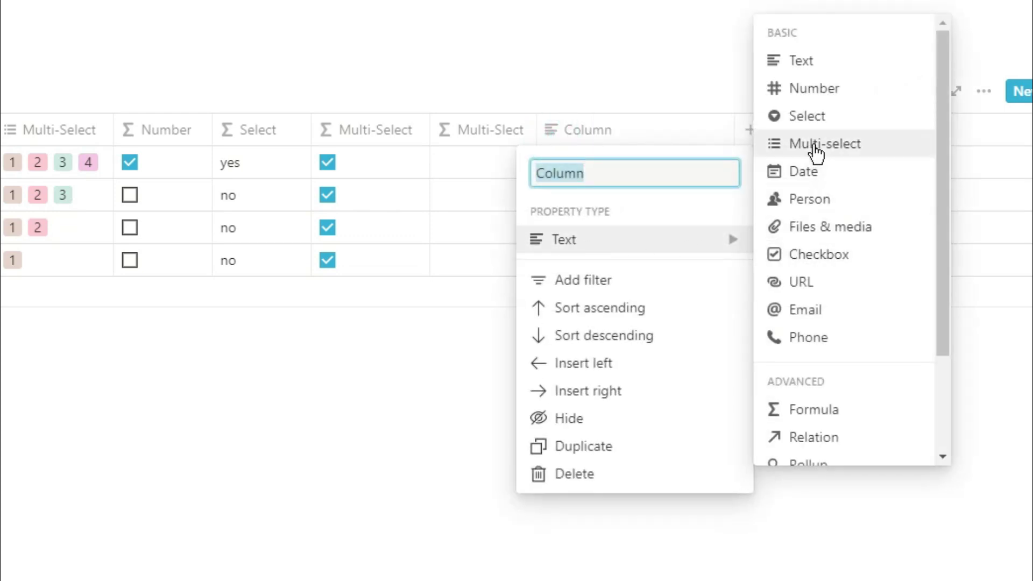
pyautogui.write('Coun')
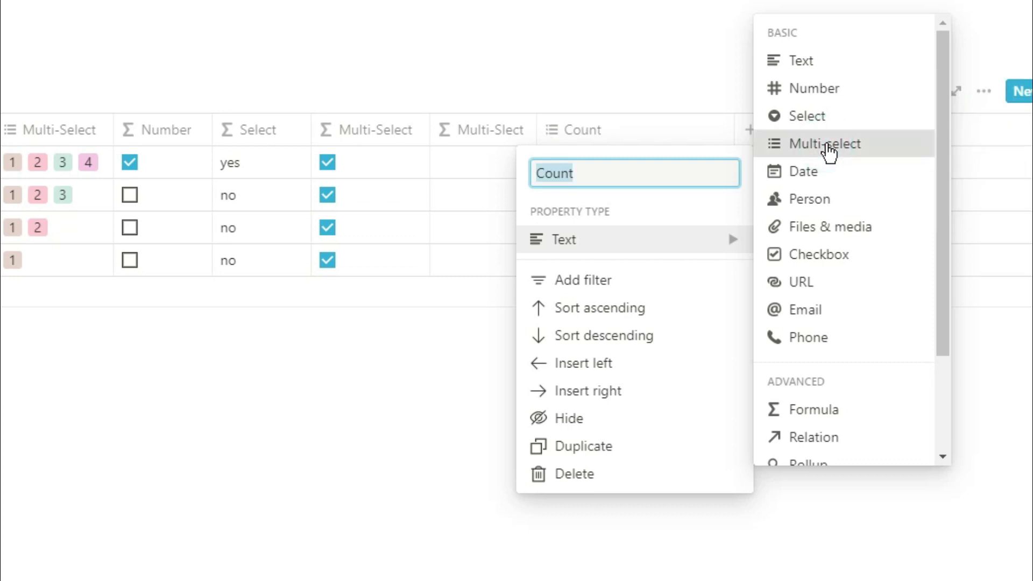
pyautogui.click(829, 153)
pyautogui.click(696, 139)
pyautogui.click(699, 240)
pyautogui.click(818, 410)
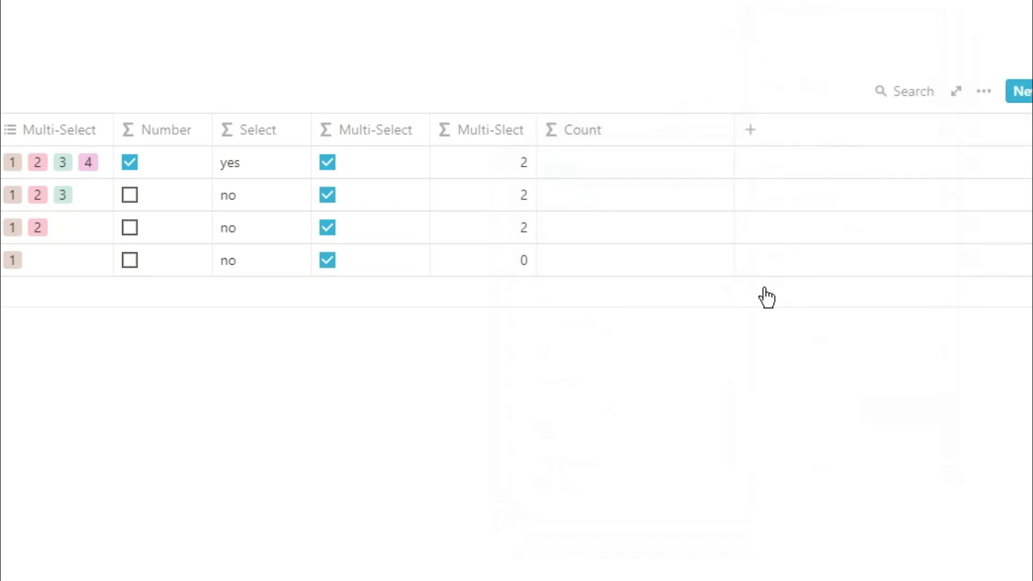
pyautogui.moveTo(734, 128); pyautogui.dragTo(641, 132)
# Step: Start the Count formula as replaceAll(prop("Multi-Select"), ",", "")
pyautogui.click(592, 164)
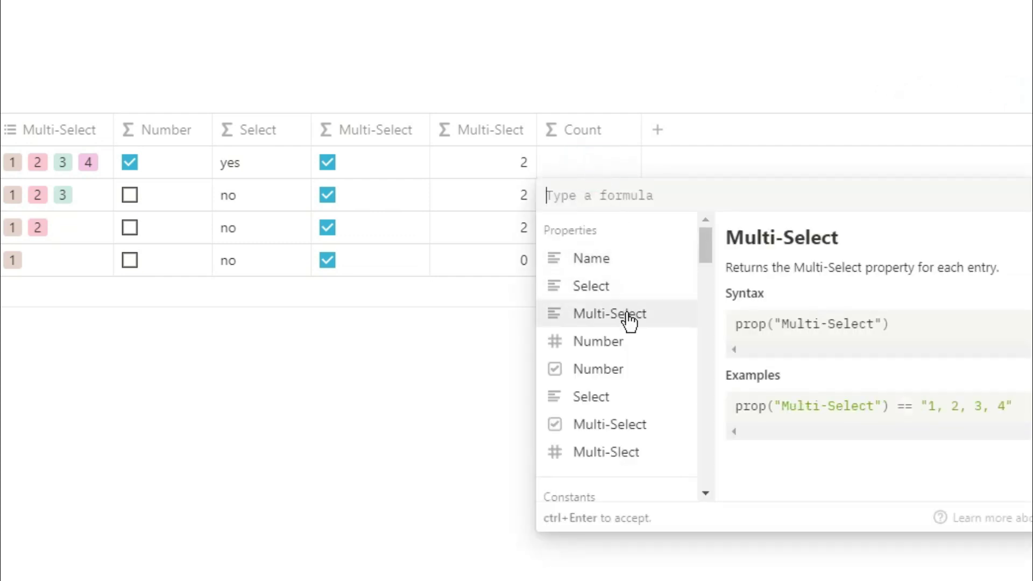
pyautogui.click(625, 315)
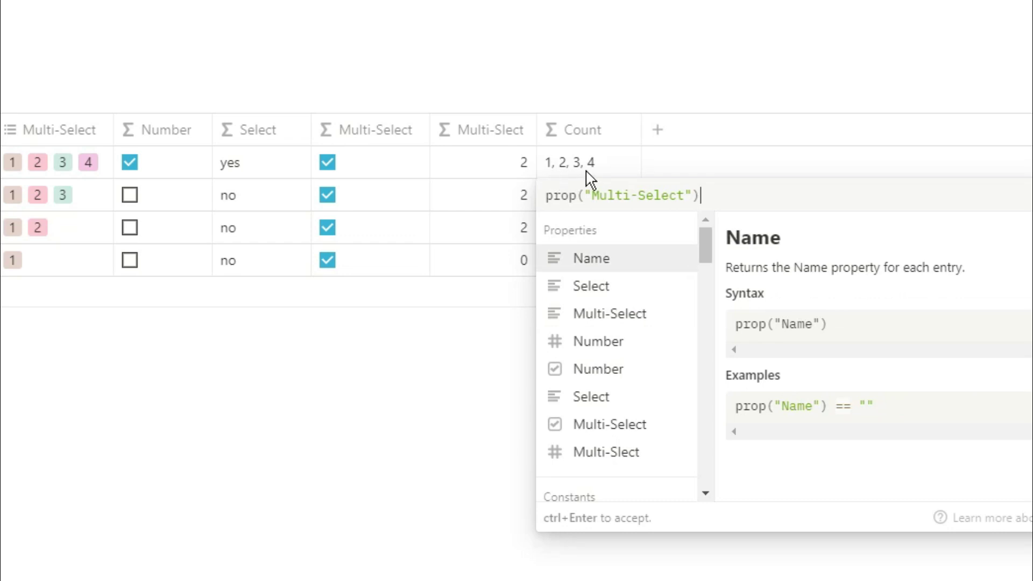
pyautogui.click(545, 195)
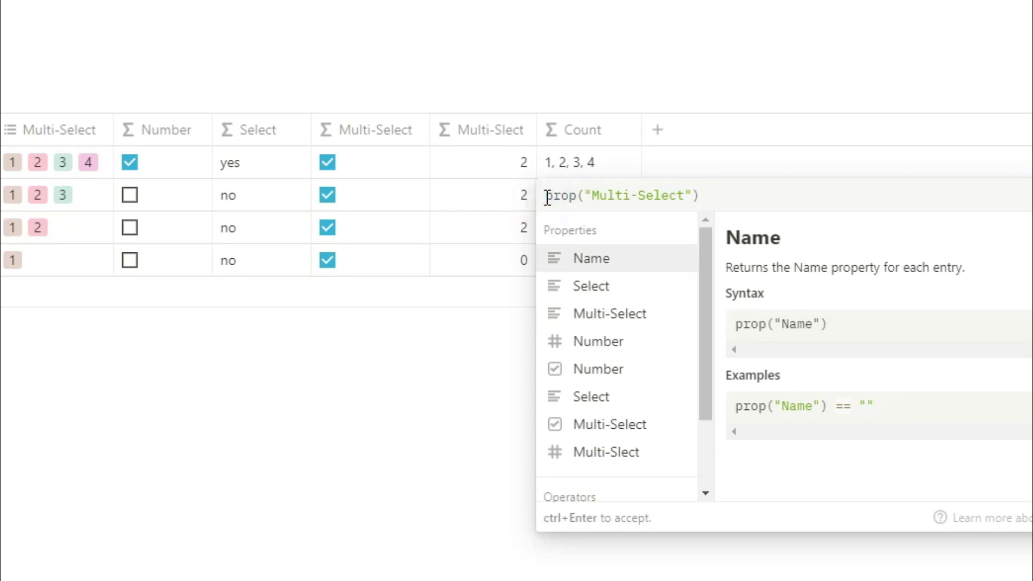
pyautogui.write('replaceAll(')
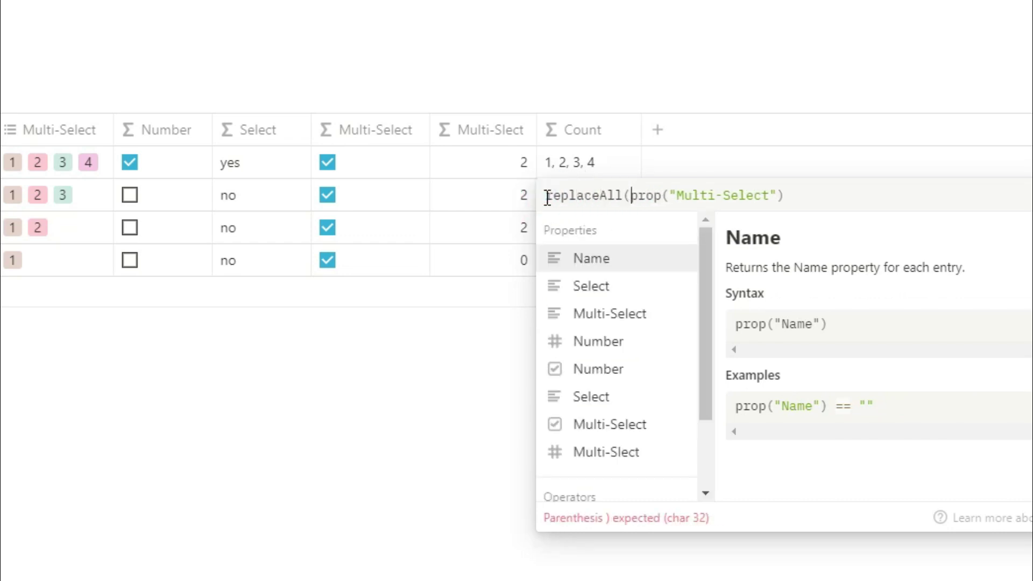
pyautogui.click(574, 196)
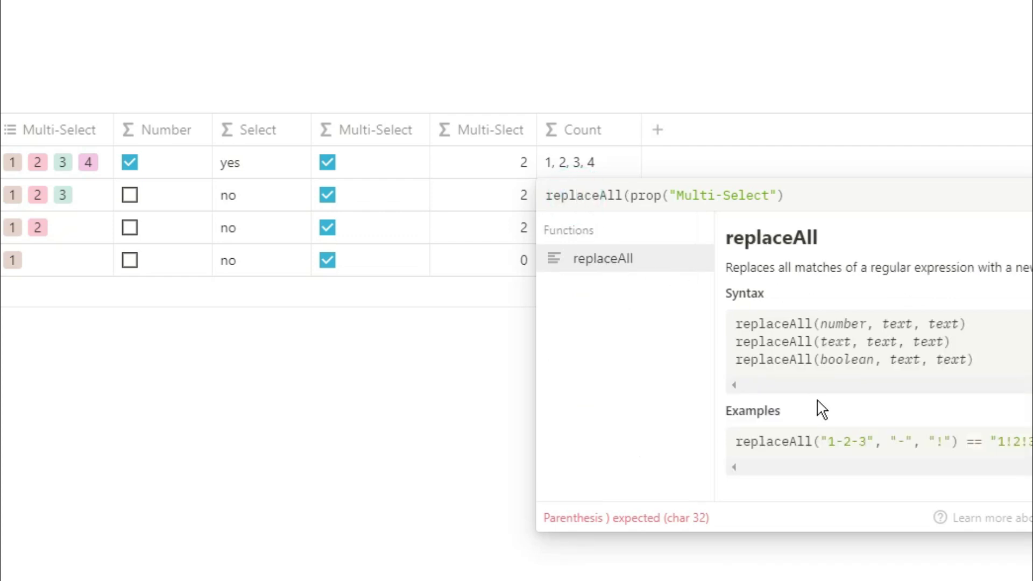
pyautogui.click(793, 197)
pyautogui.write(',')
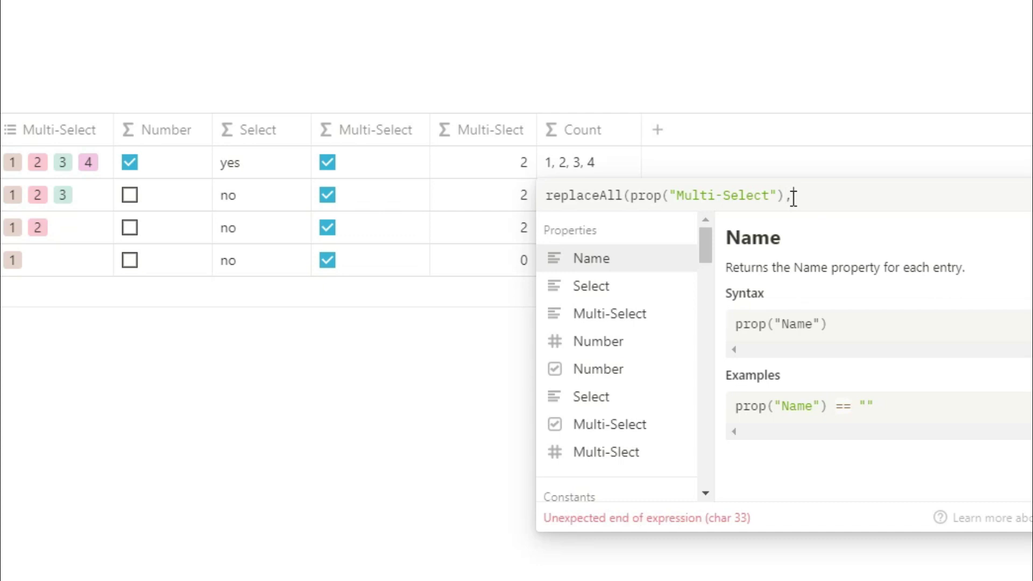
pyautogui.write(' ","')
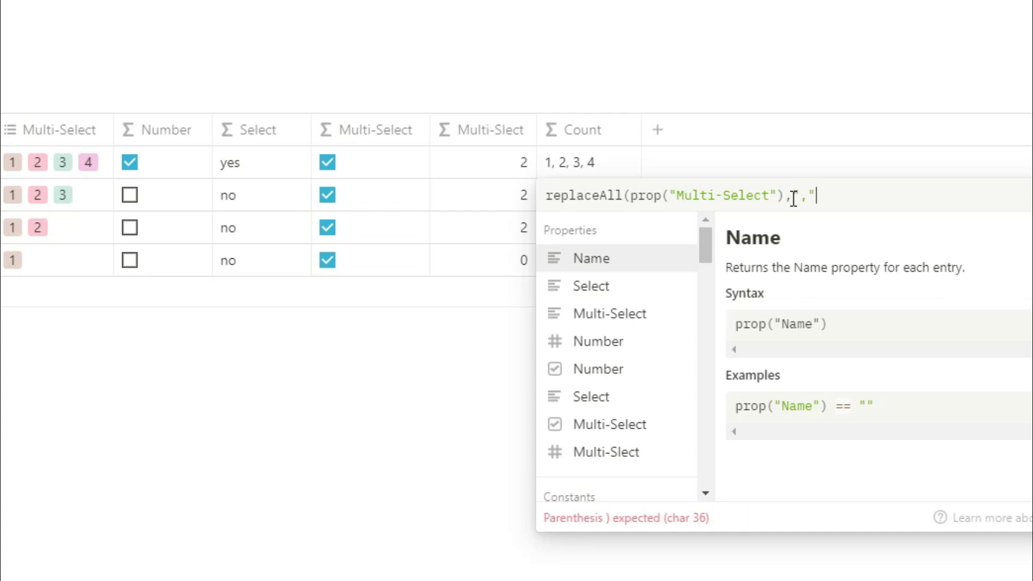
pyautogui.write(',"")')
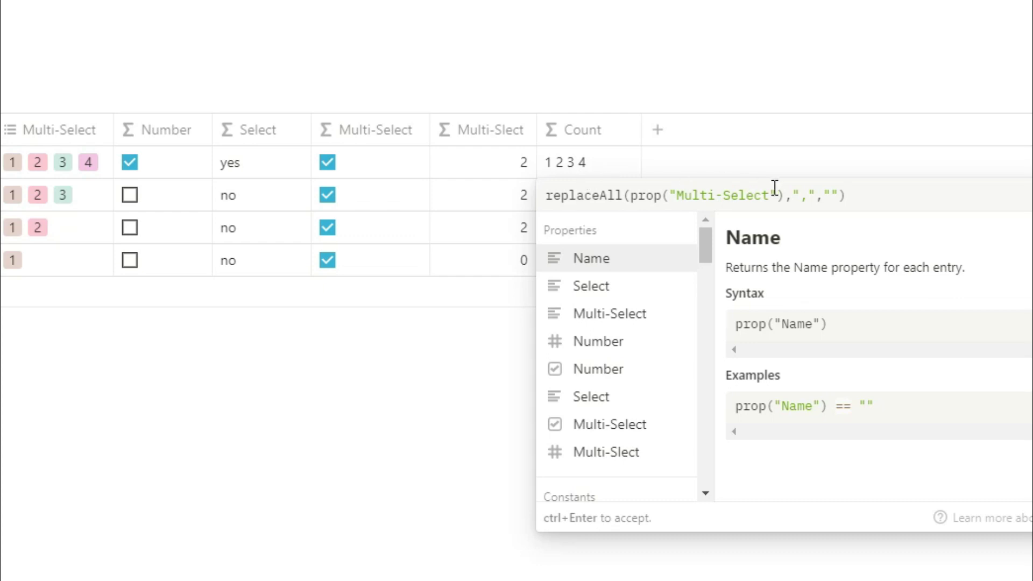
# Step: Finish the formula as length(replaceAll(prop("Multi-Select"),"[^,]",""))+1, giving counts 4, 3, 2, 1
pyautogui.click(802, 198)
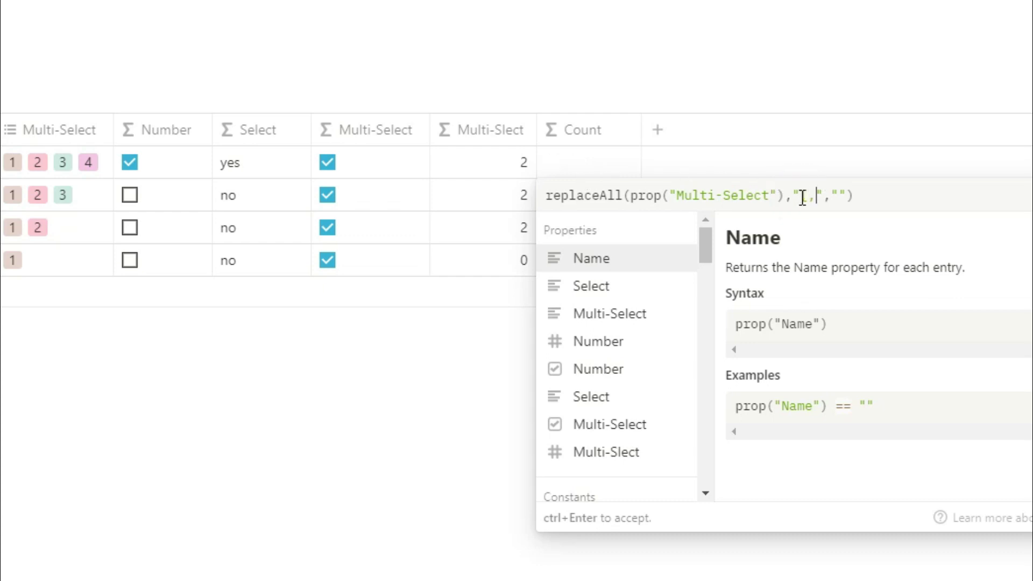
pyautogui.write(']')
pyautogui.click(803, 198)
pyautogui.write('^')
pyautogui.click(547, 195)
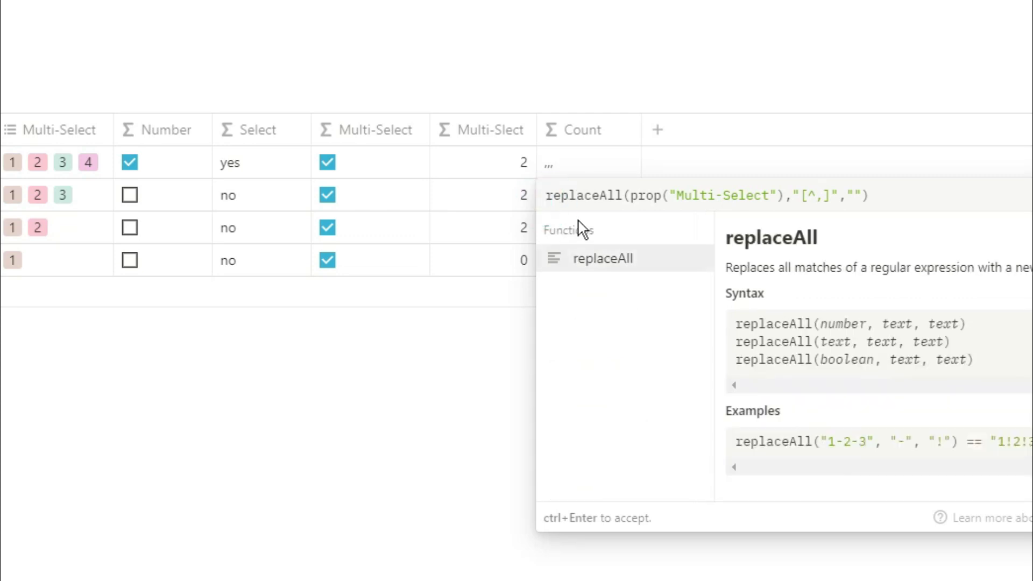
pyautogui.write('length(')
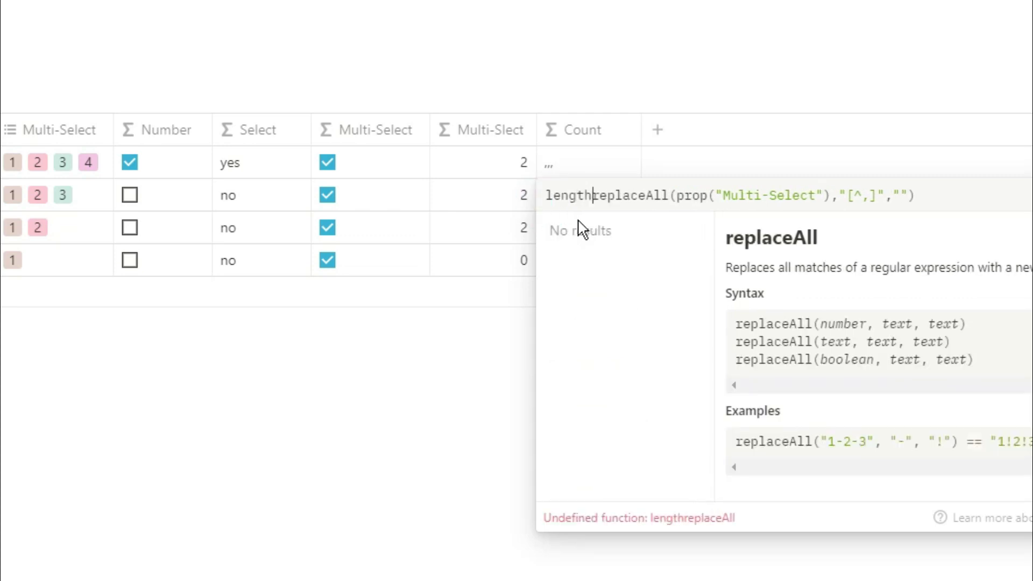
pyautogui.click(931, 197)
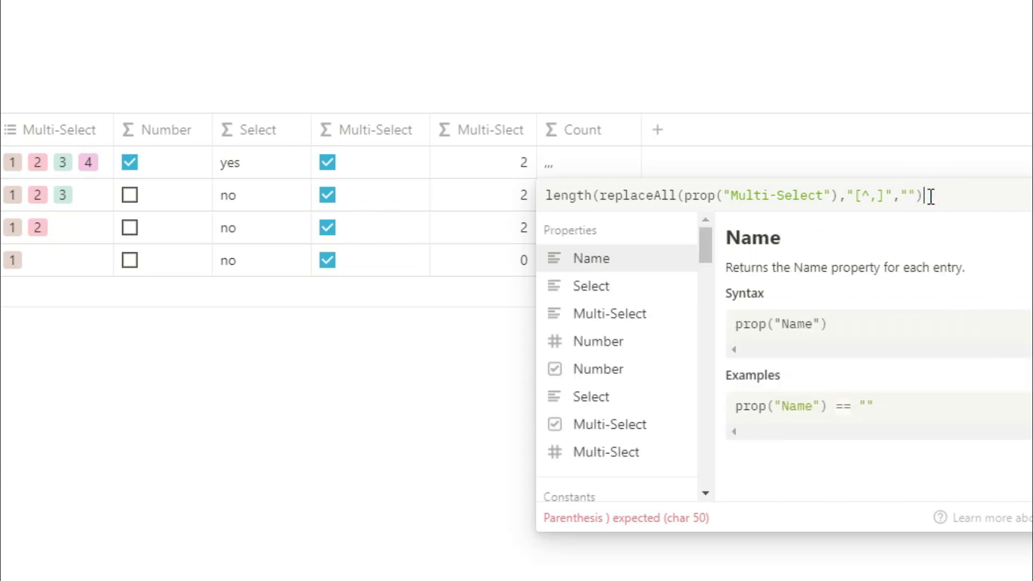
pyautogui.write(')')
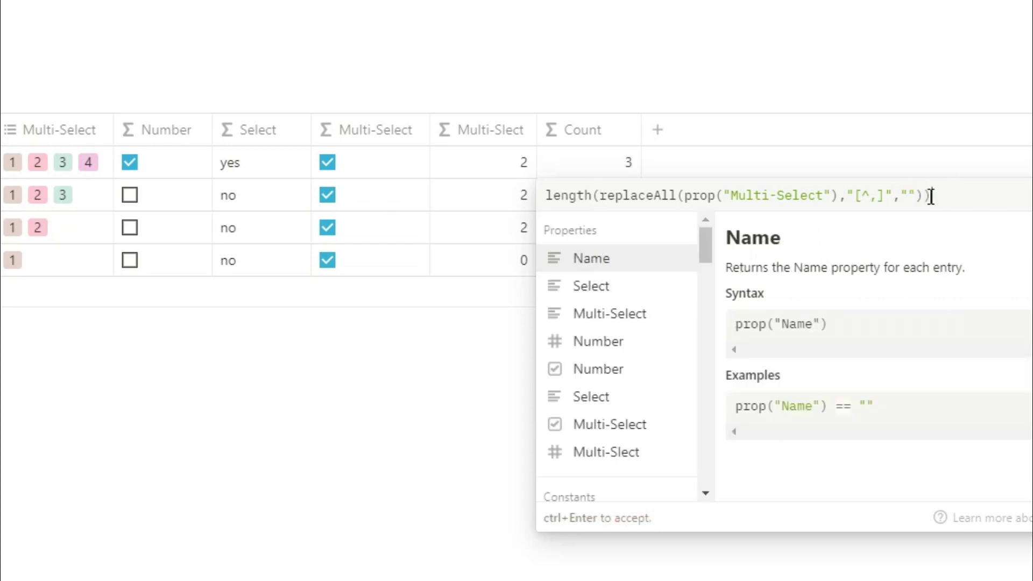
pyautogui.write('+')
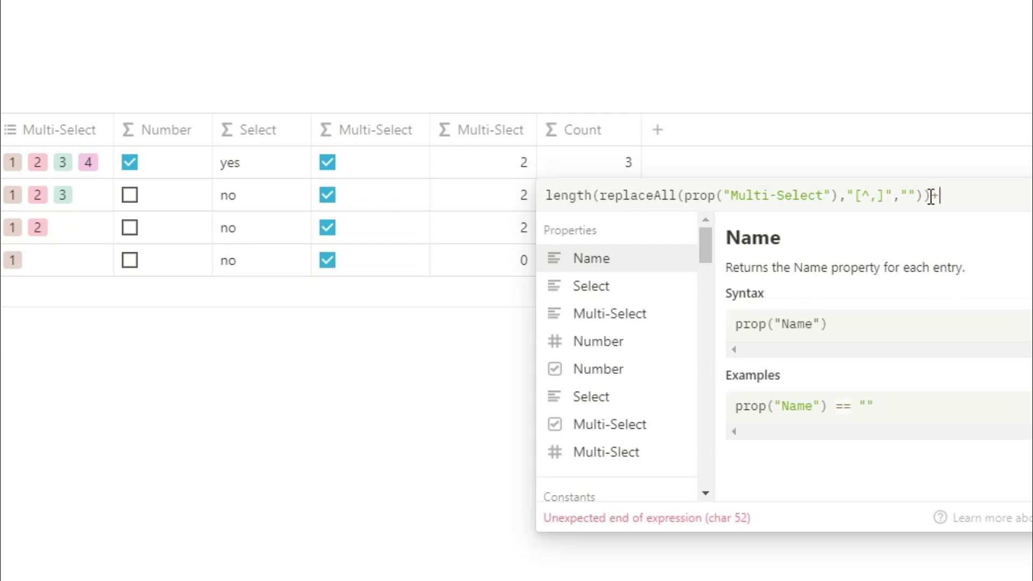
pyautogui.write('1')
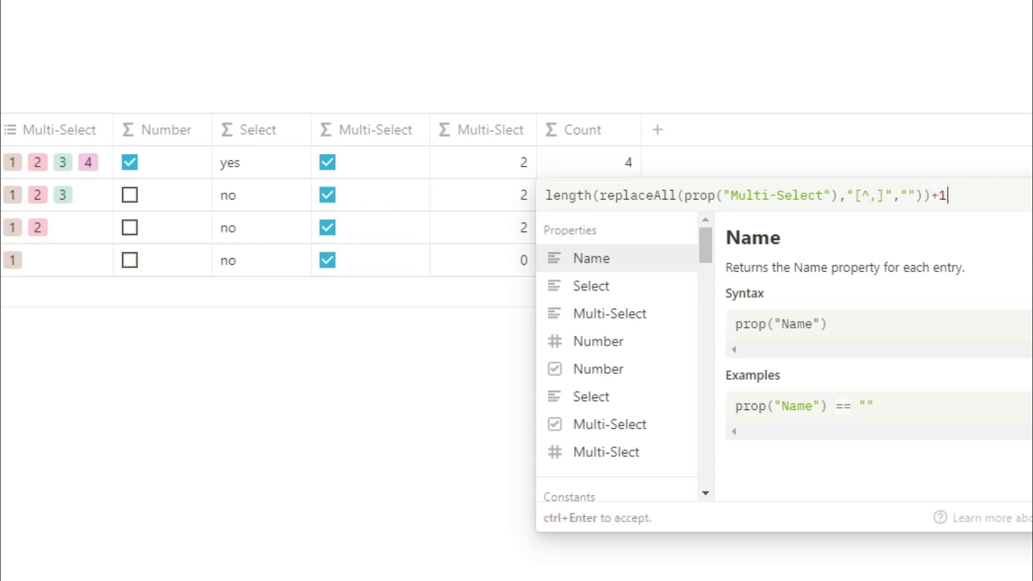
pyautogui.hotkey('ctrl', 'Return')
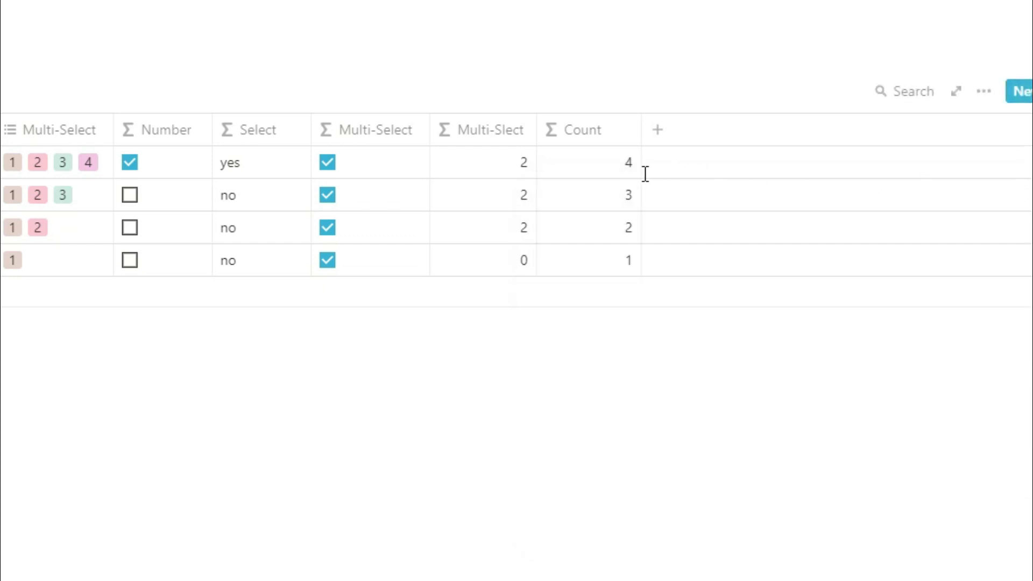